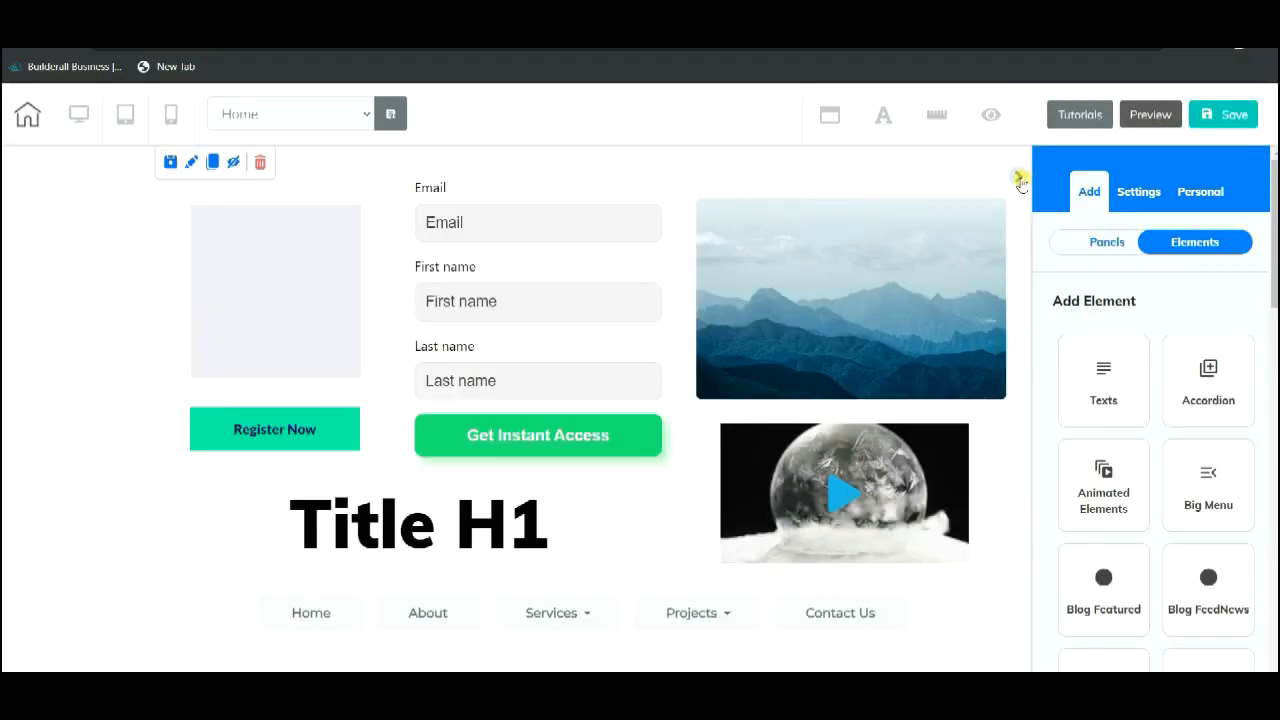
Step: Hide the element sidebar and extend the page panel's lower edge to just below the navigation menu
left_click(1019, 178)
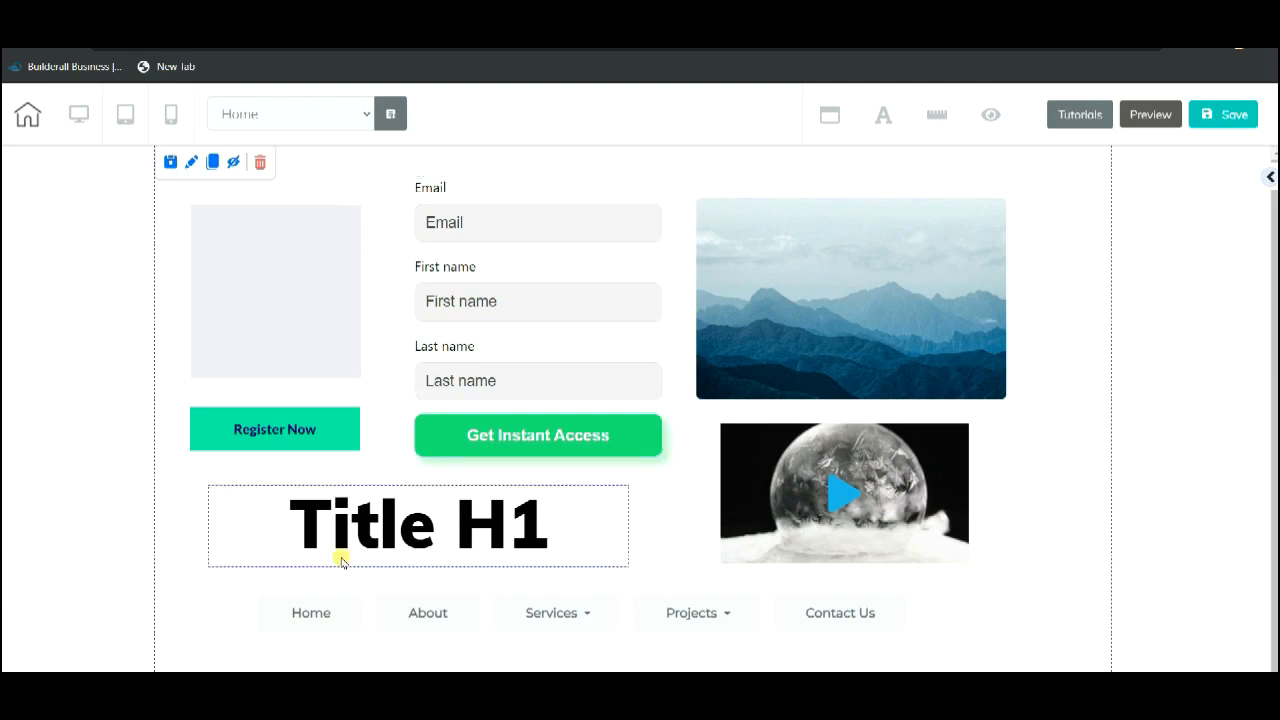
mouse_move(626, 646)
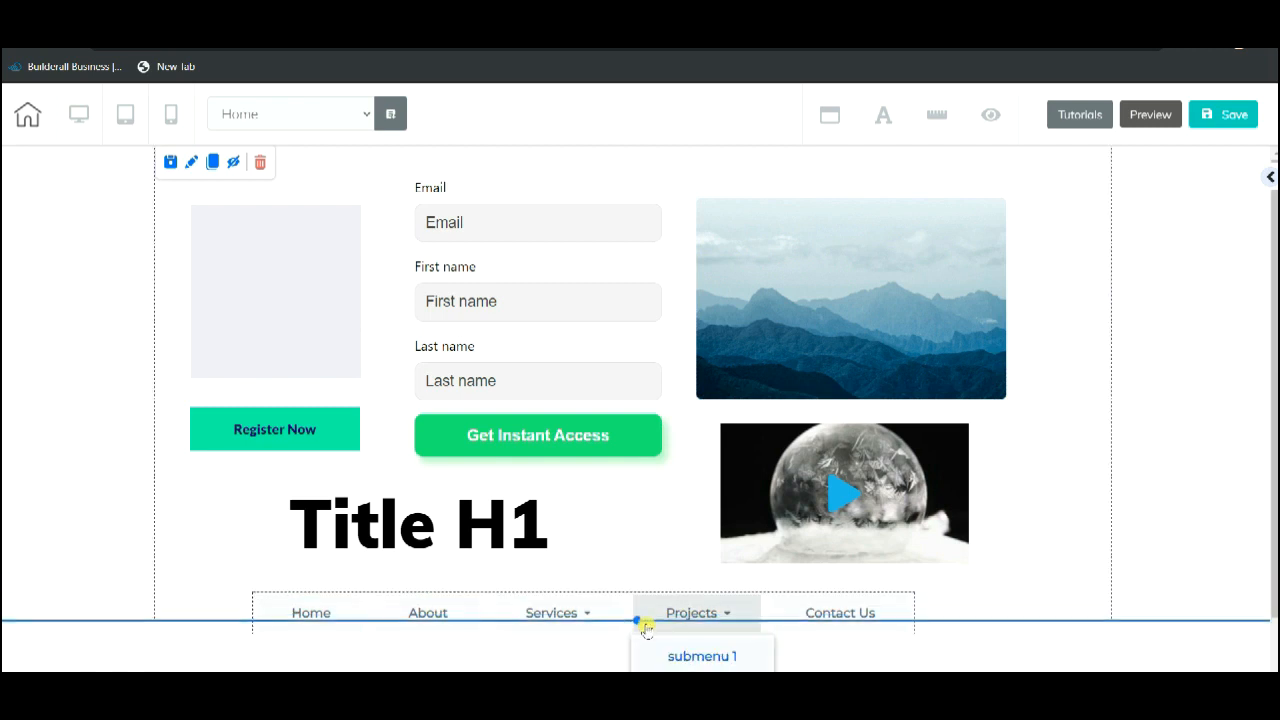
left_click_drag(648, 622, 643, 655)
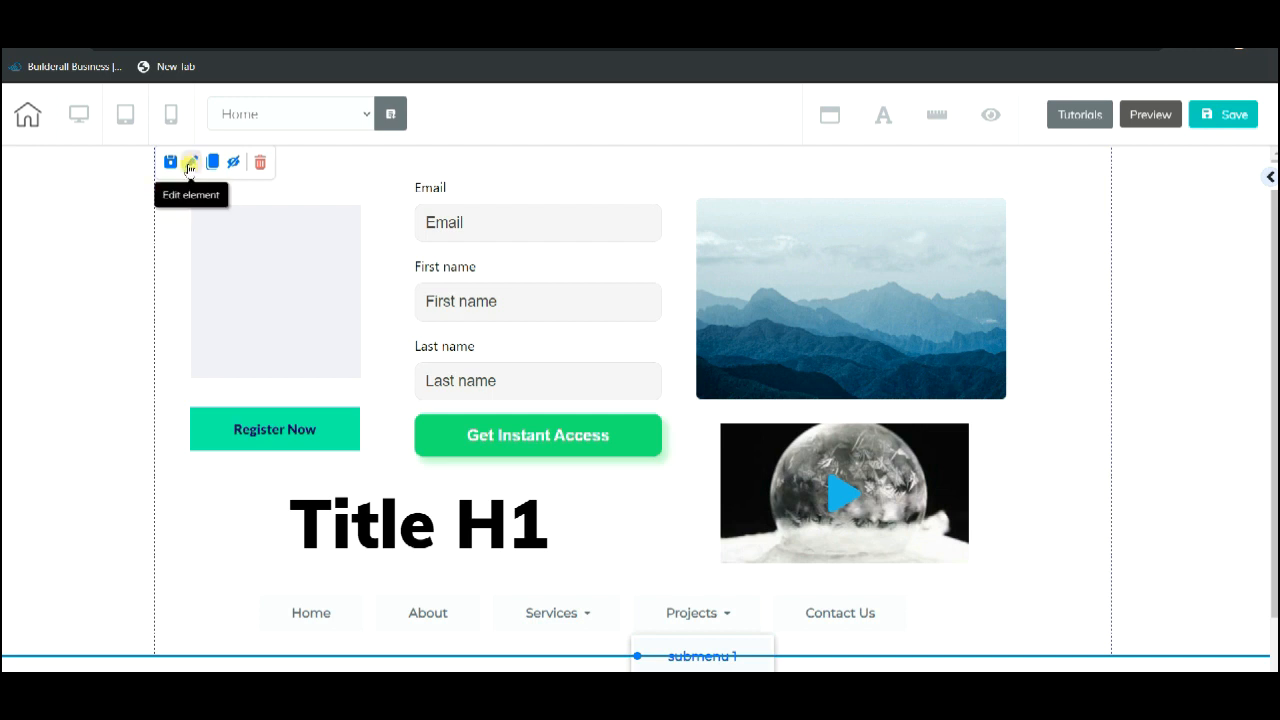
Step: Open the page panel's settings, review the options from Sizes through Advanced, and close them
double_click(80, 242)
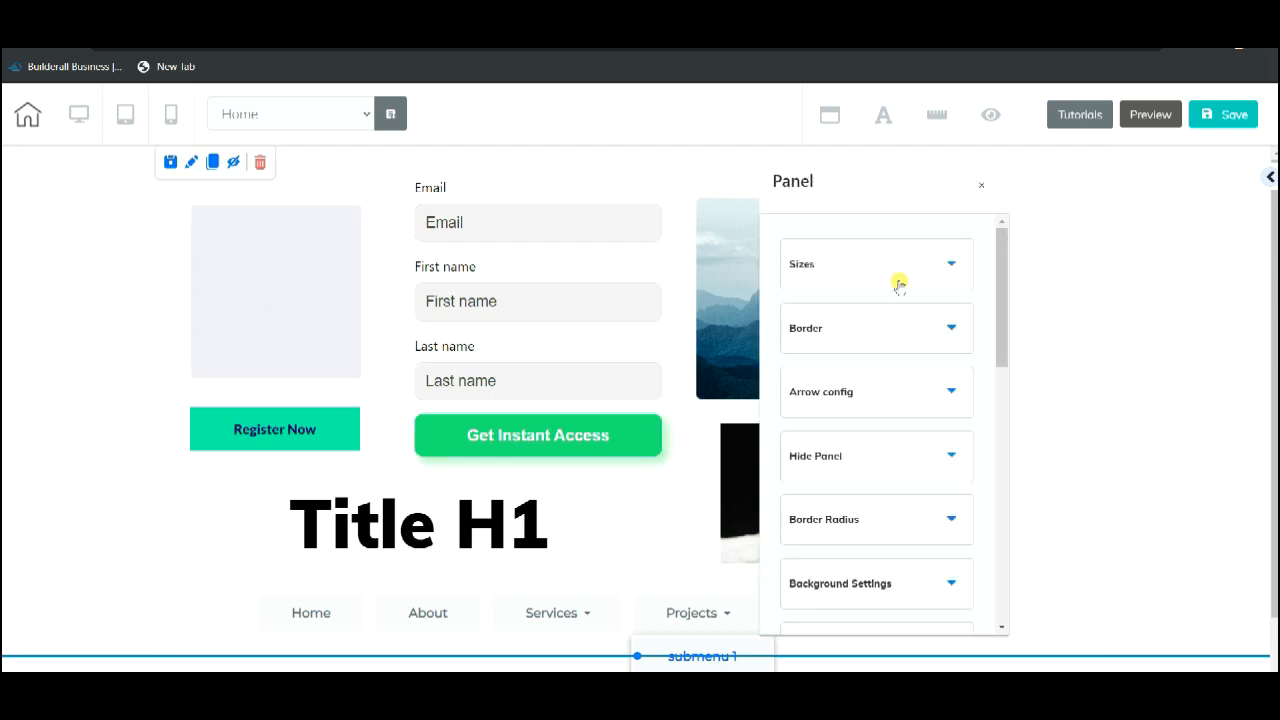
scroll(923, 300, "down", 2)
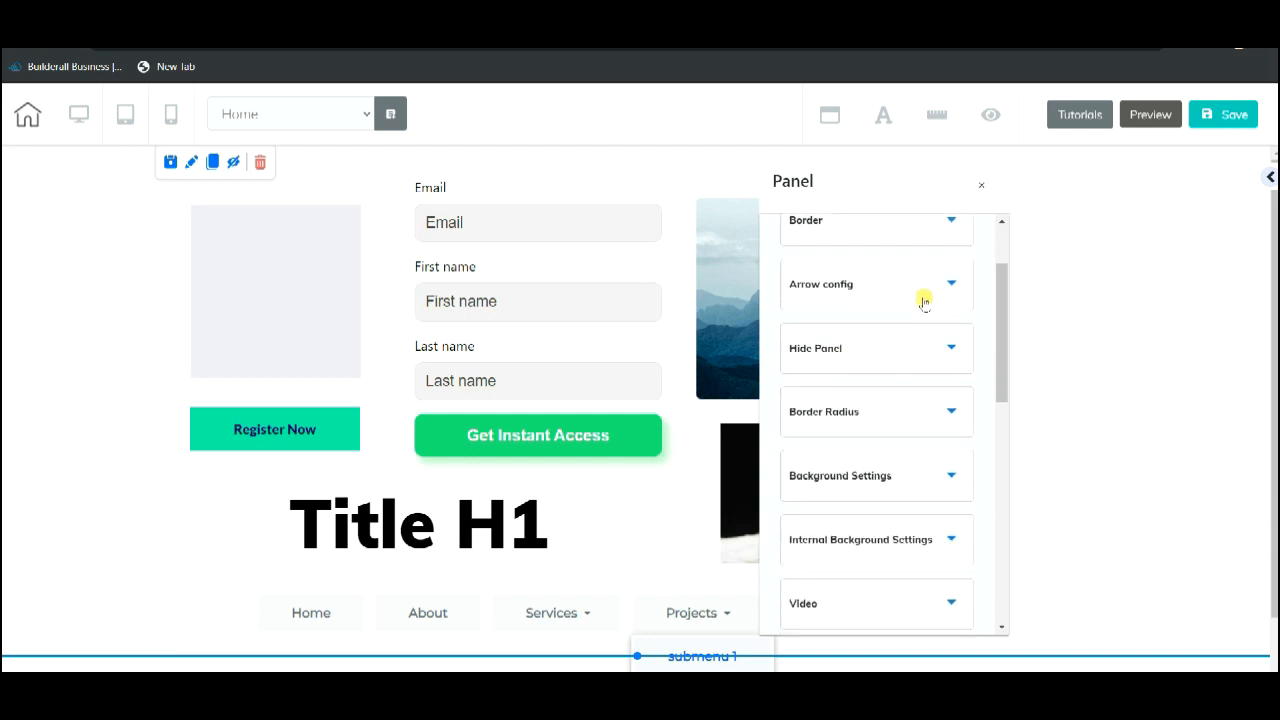
scroll(928, 310, "down", 4)
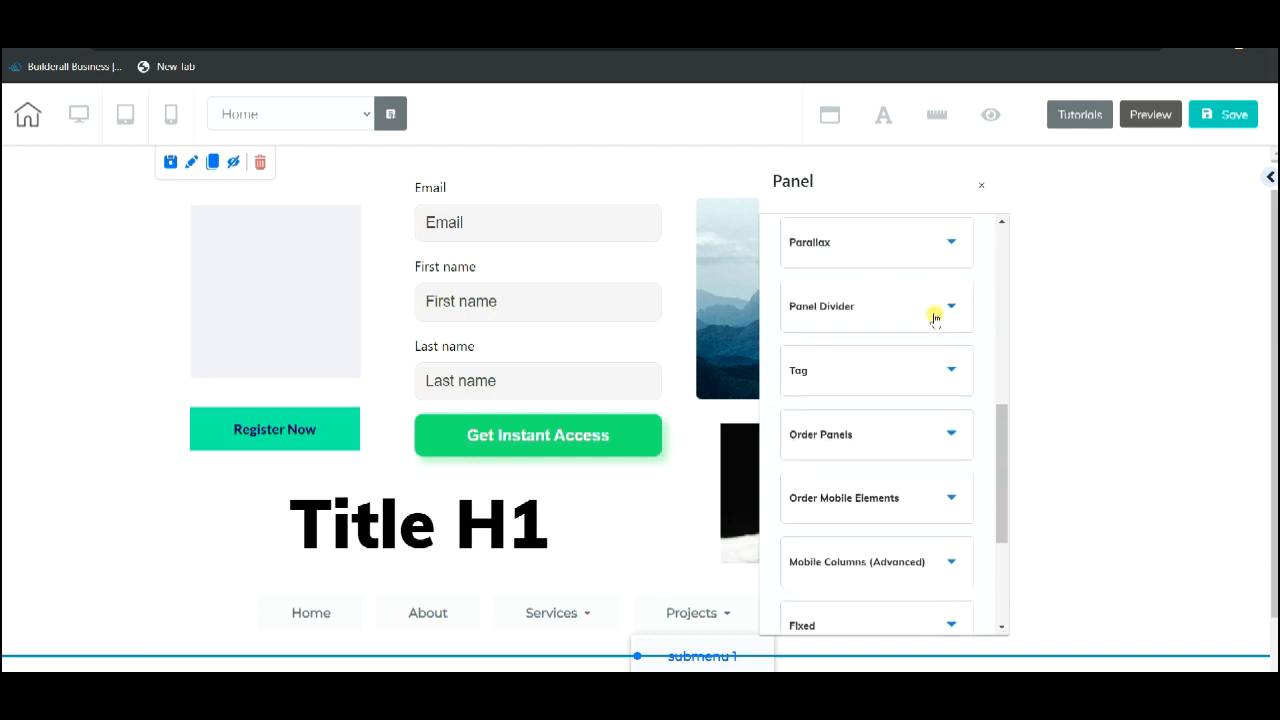
scroll(935, 317, "down", 3)
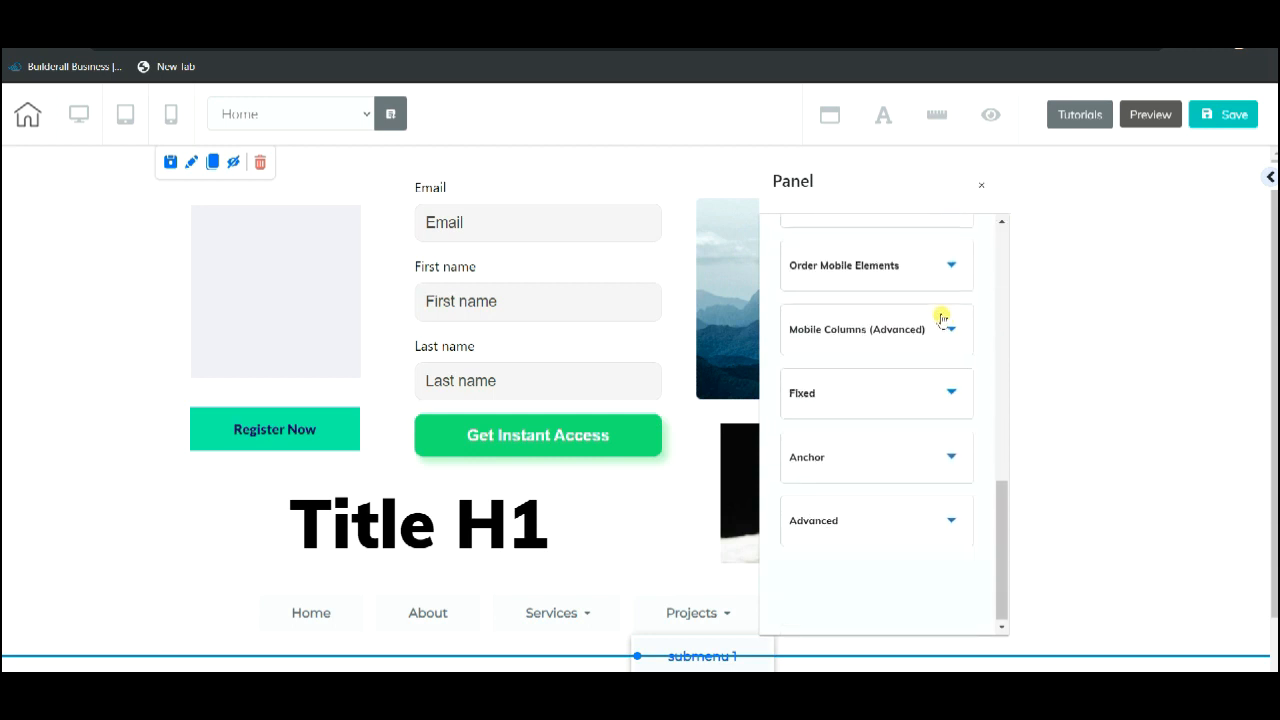
scroll(940, 320, "up", 9)
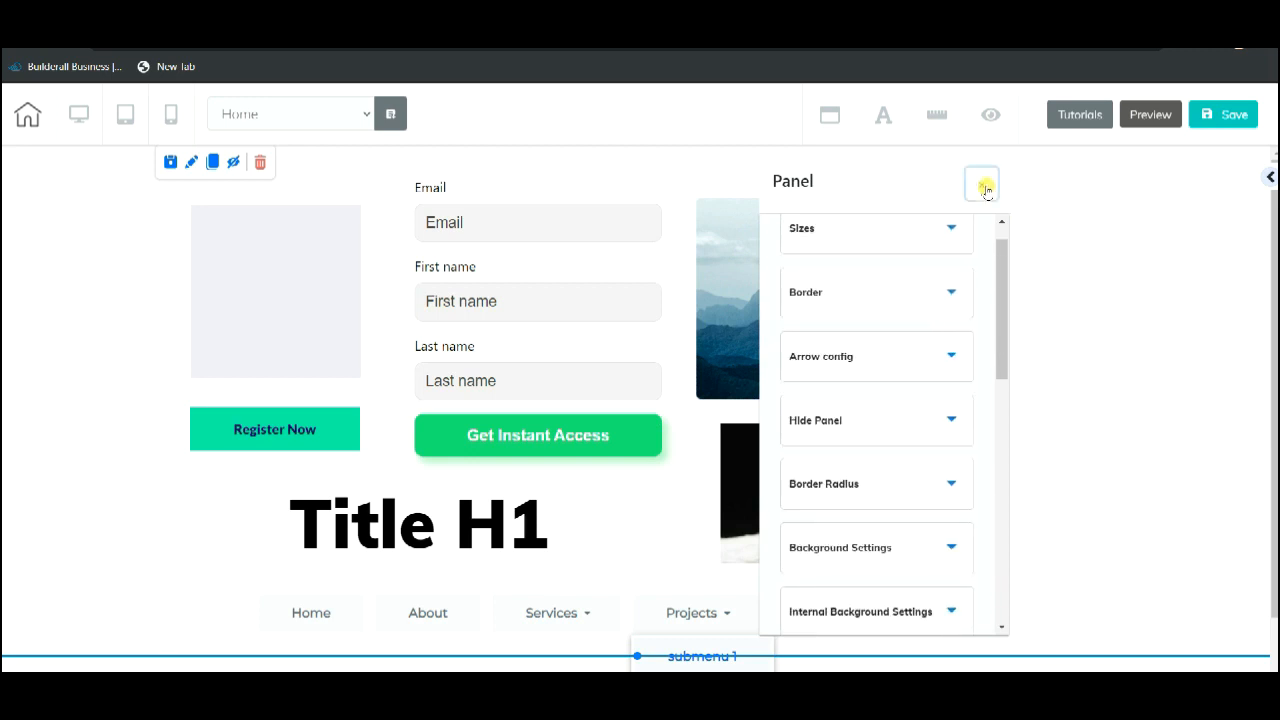
left_click(985, 189)
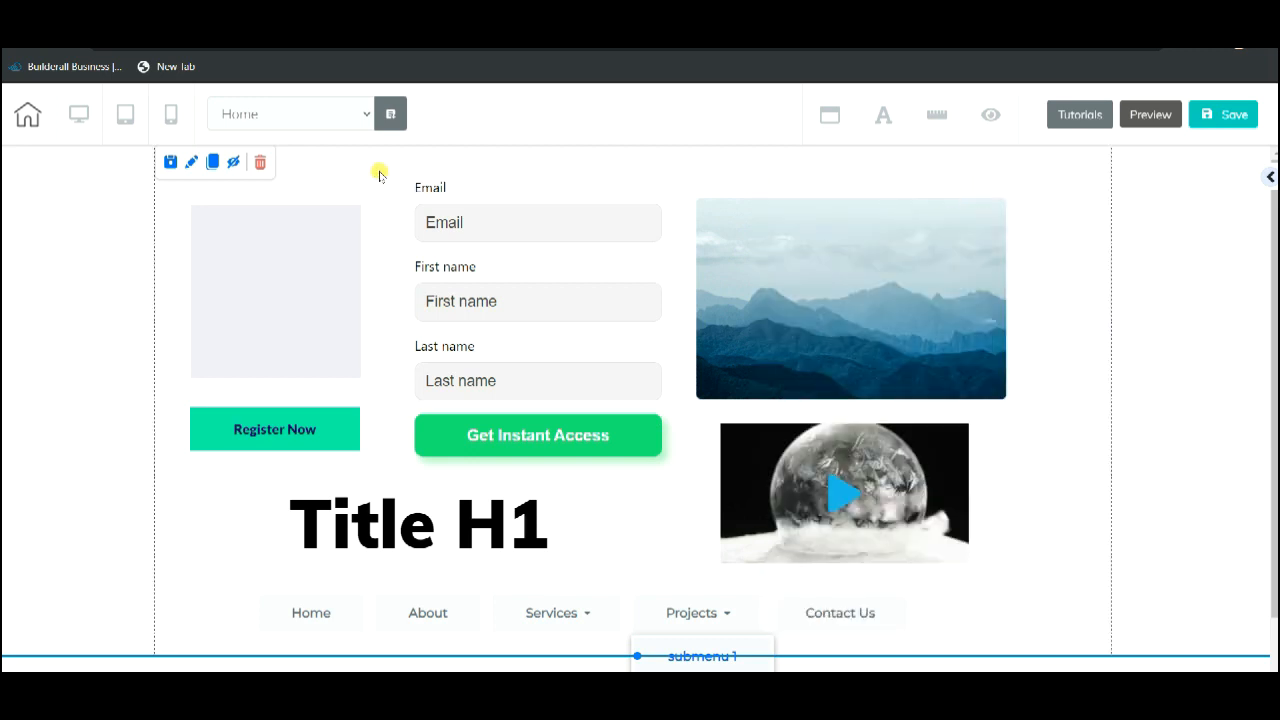
Step: Reopen the page panel's settings, look over the first options down to Background Settings, and close them again
left_click(191, 164)
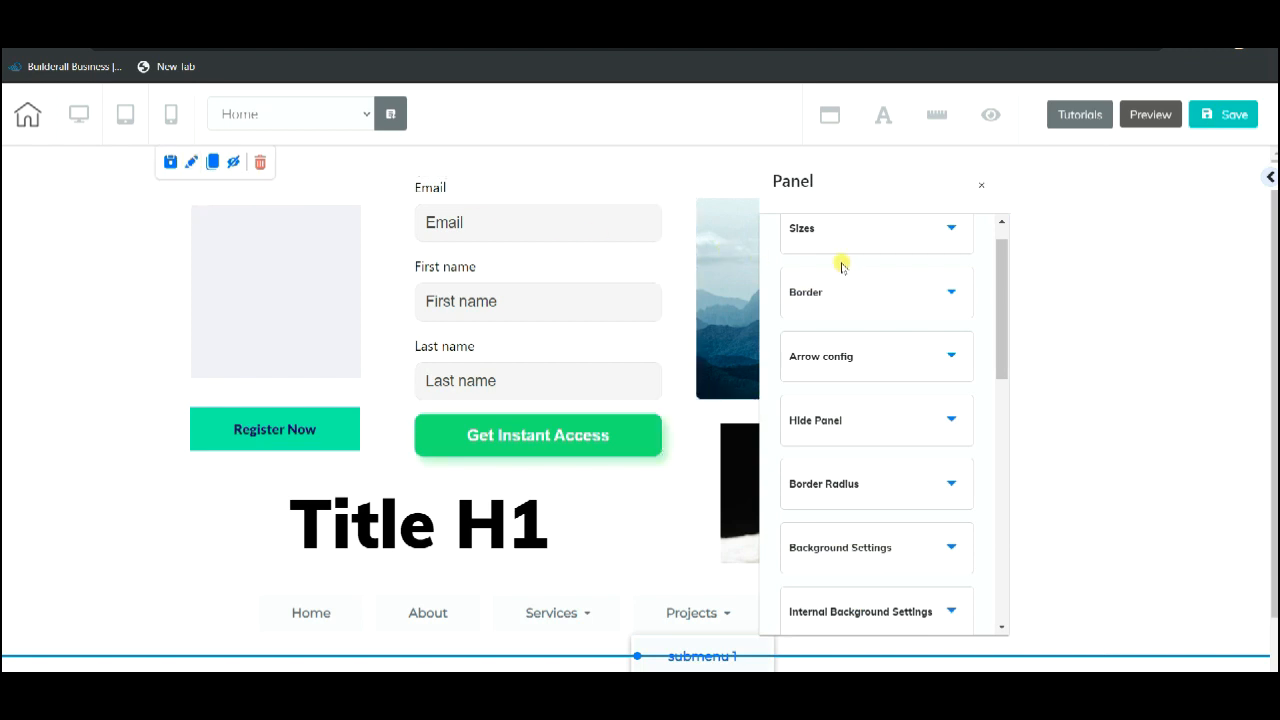
left_click(981, 188)
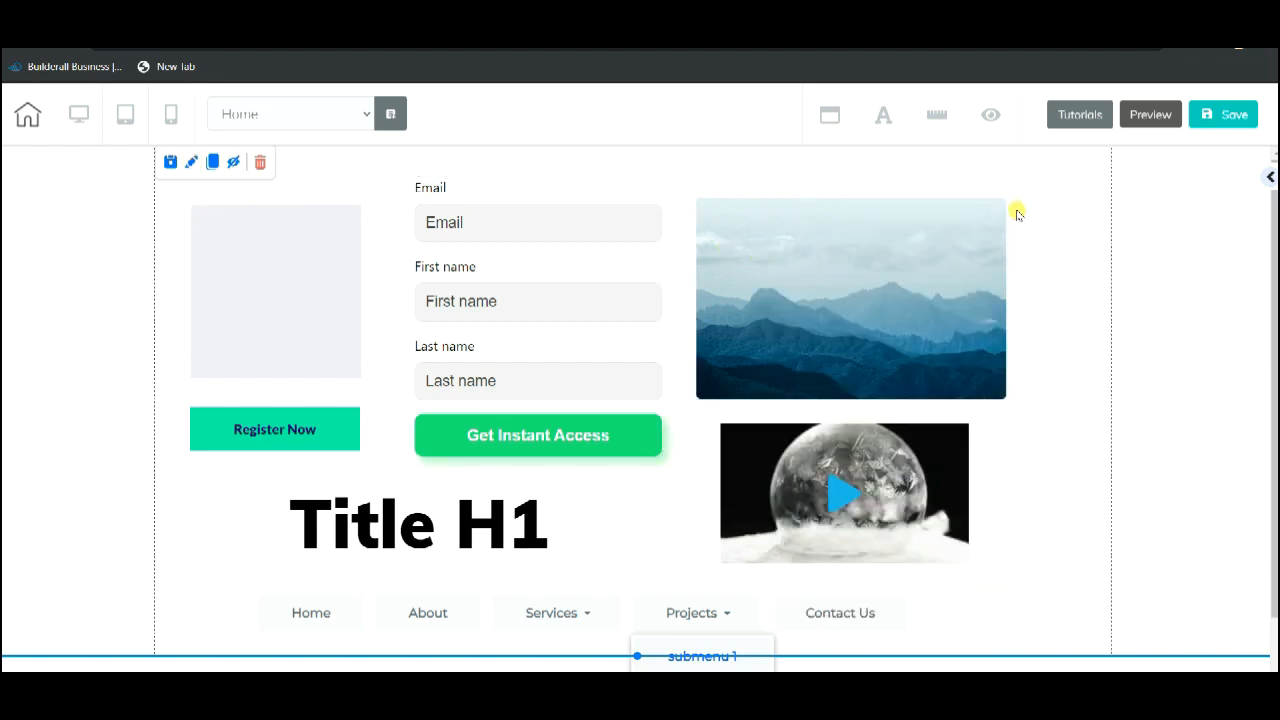
double_click(1041, 205)
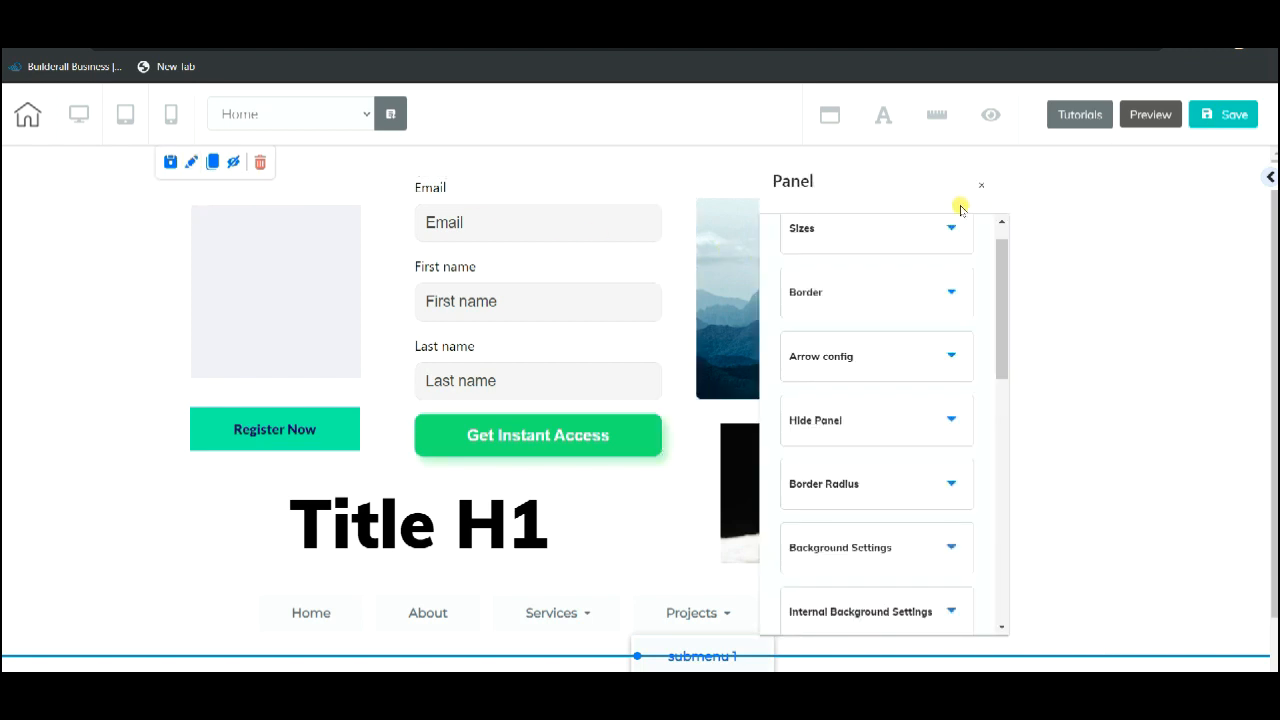
left_click_drag(1002, 260, 1003, 249)
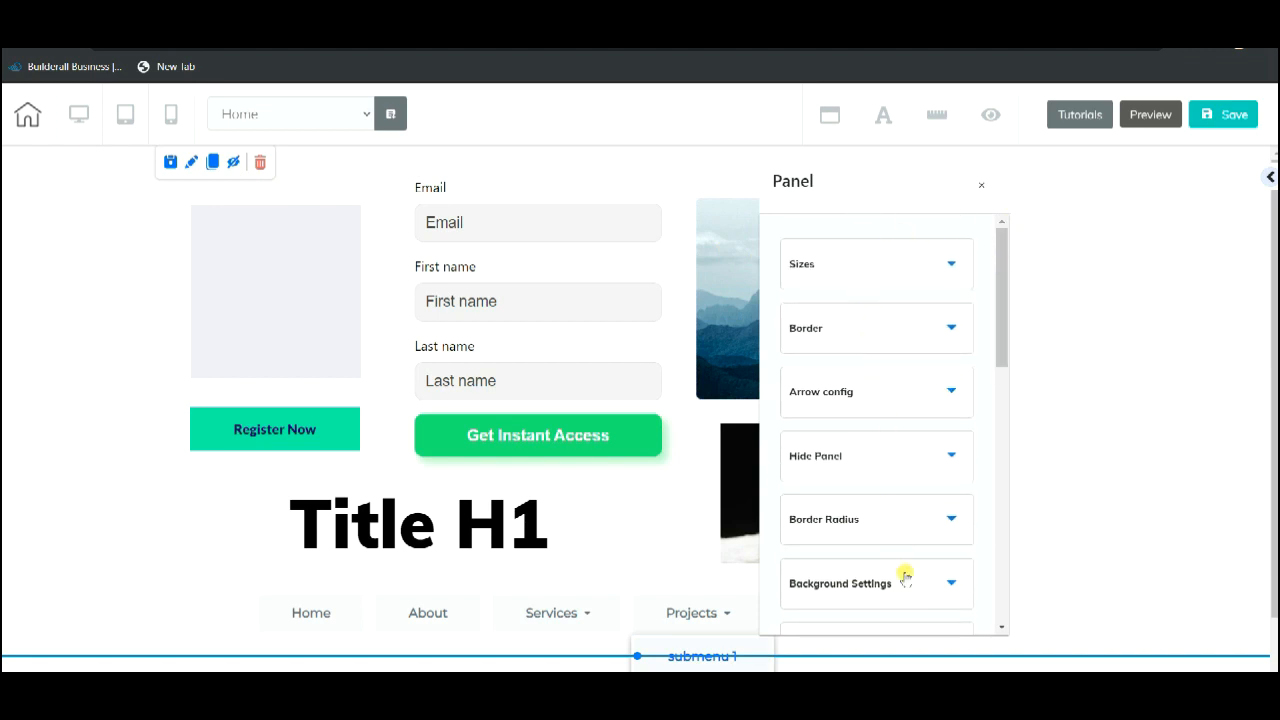
mouse_move(1000, 240)
left_mouse_down()
mouse_move(1017, 404)
mouse_move(1008, 509)
mouse_move(1004, 231)
left_mouse_up()
mouse_move(997, 267)
left_mouse_down()
mouse_move(1022, 377)
mouse_move(1020, 534)
mouse_move(984, 248)
left_mouse_up()
left_click(982, 186)
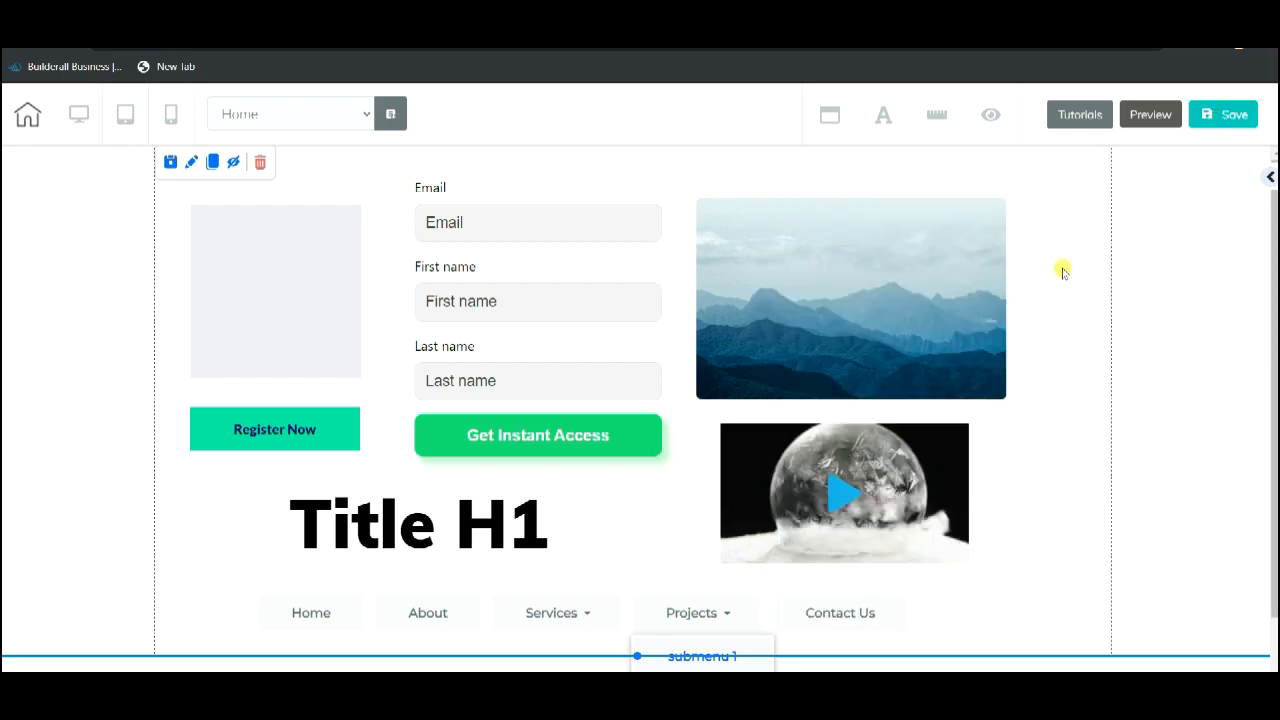
Step: Show the element sidebar, examine the available element types, dismiss the antivirus notification, and hide the sidebar
left_click(1269, 182)
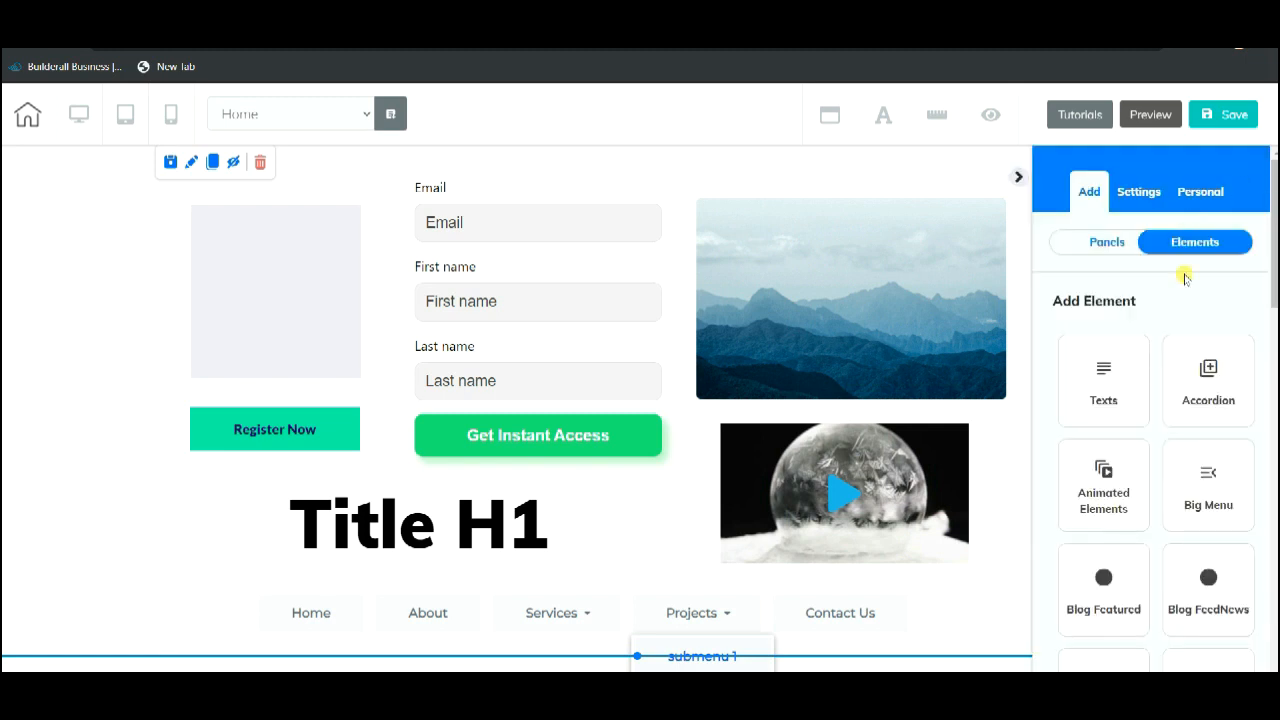
scroll(1128, 330, "down", 5)
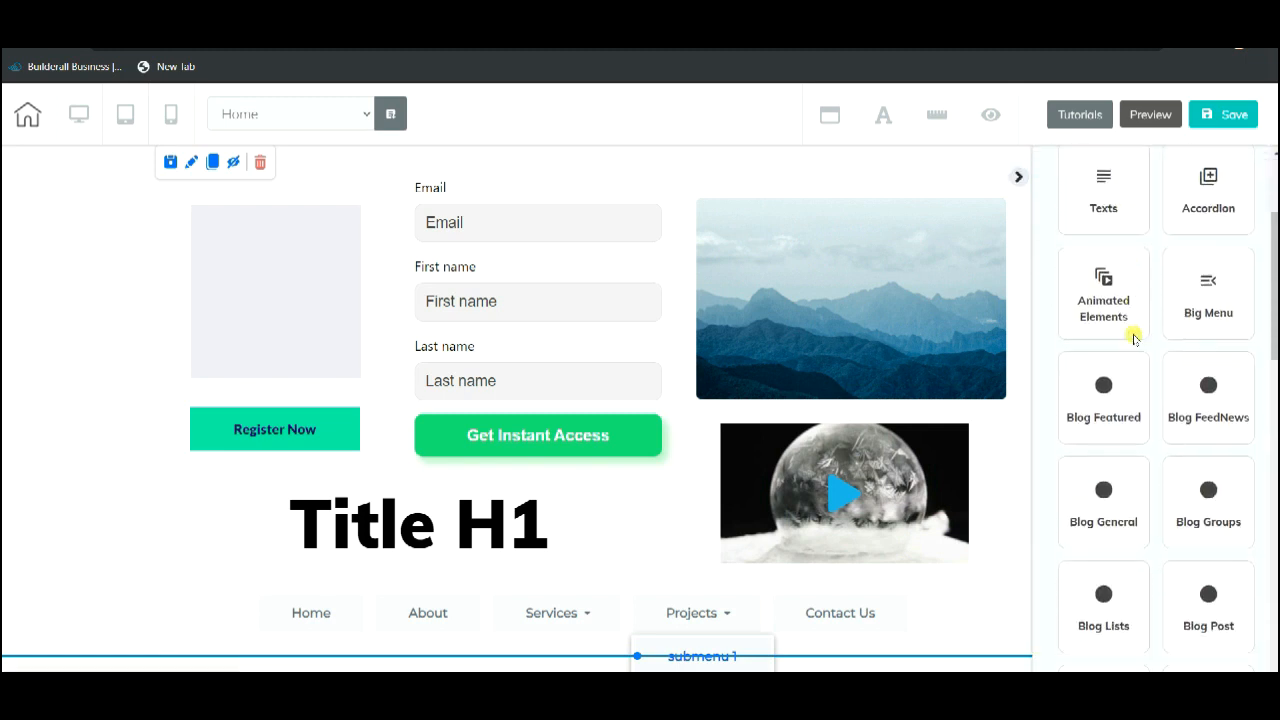
scroll(1135, 339, "down", 5)
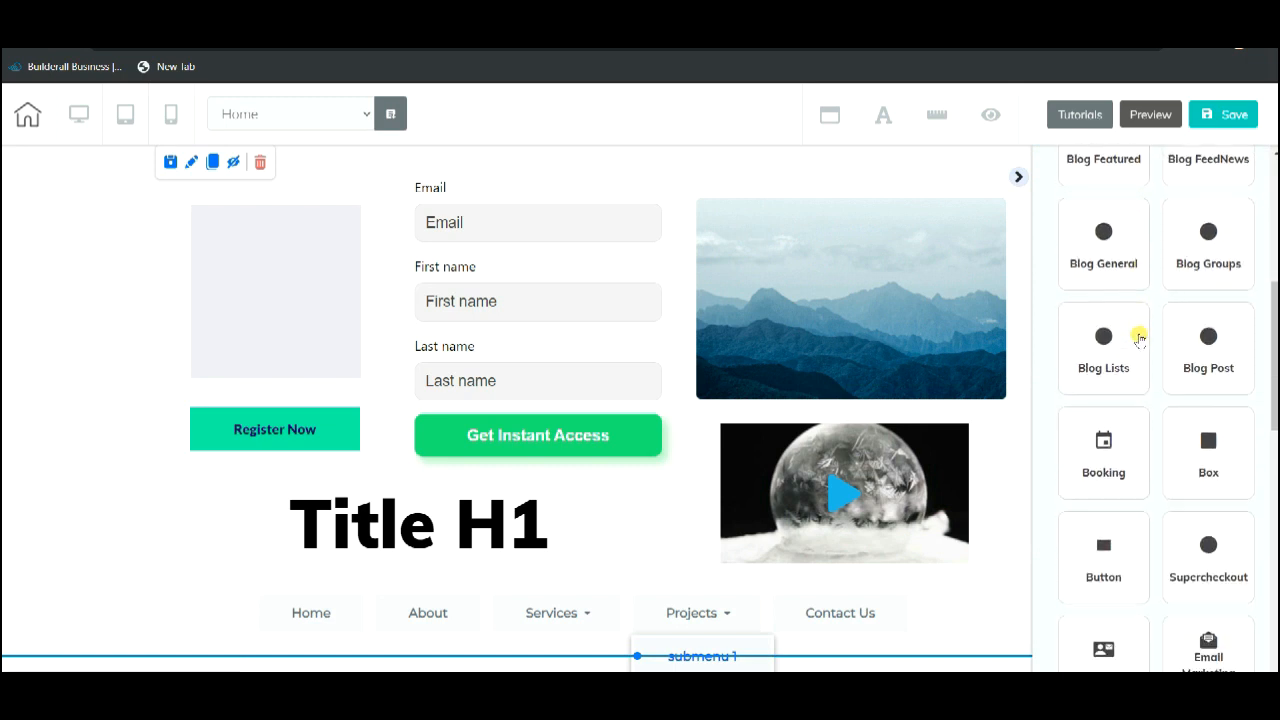
scroll(1147, 339, "down", 5)
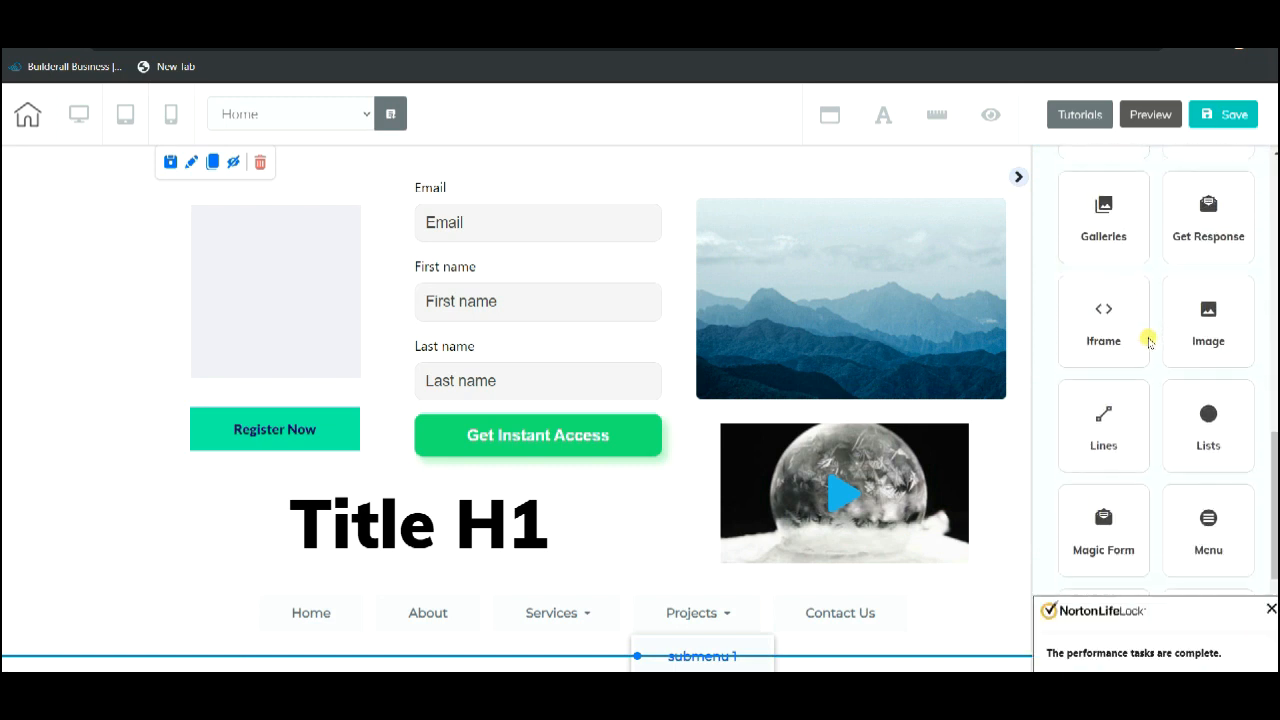
left_click(1271, 608)
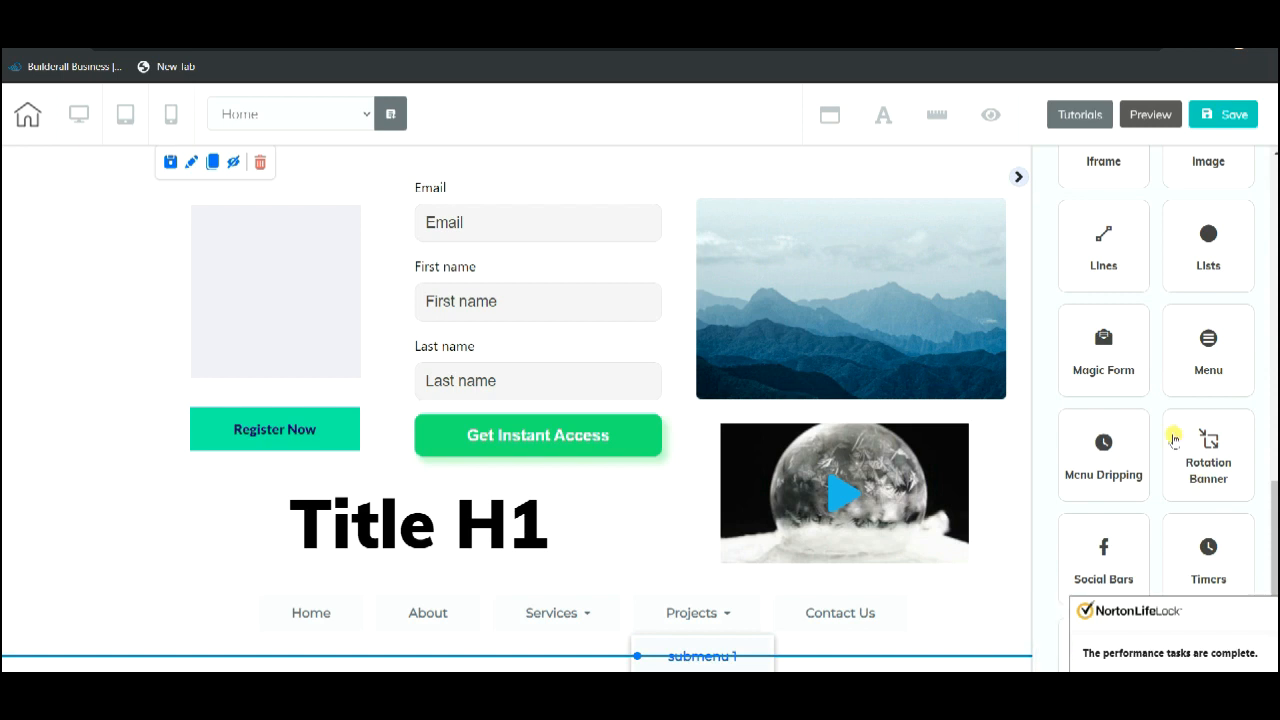
scroll(1125, 330, "up", 1)
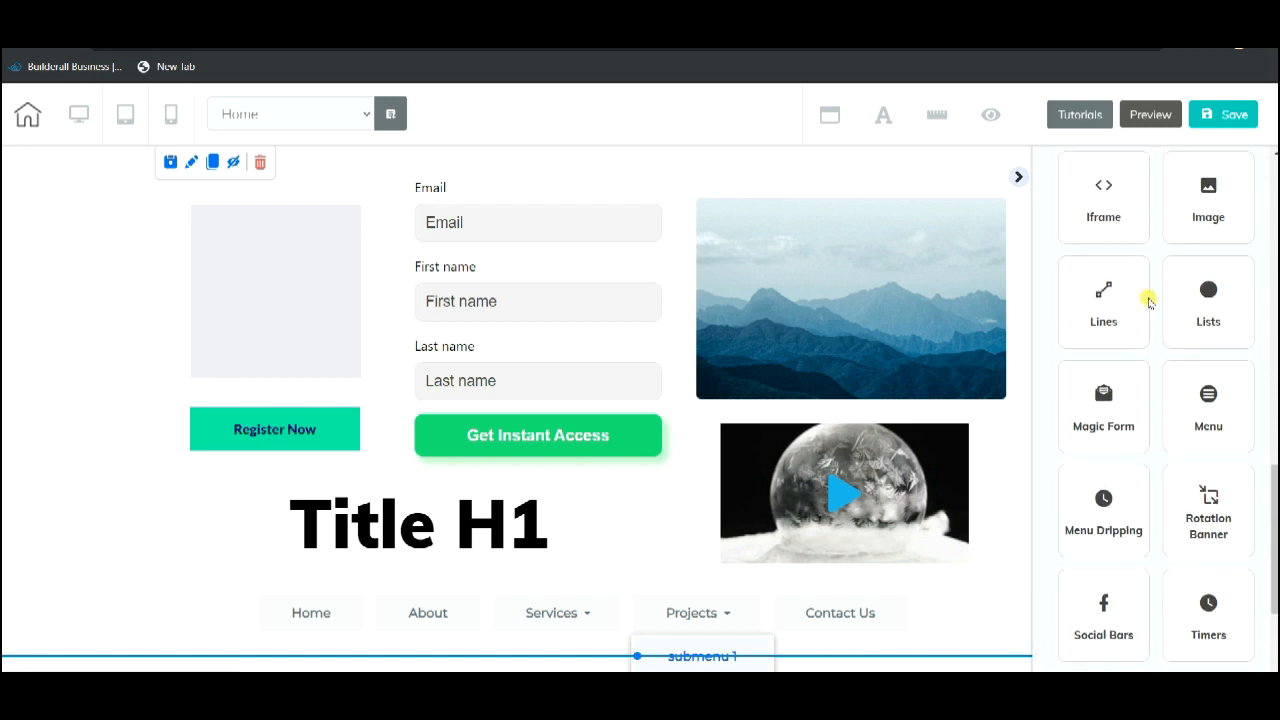
scroll(1140, 300, "up", 4)
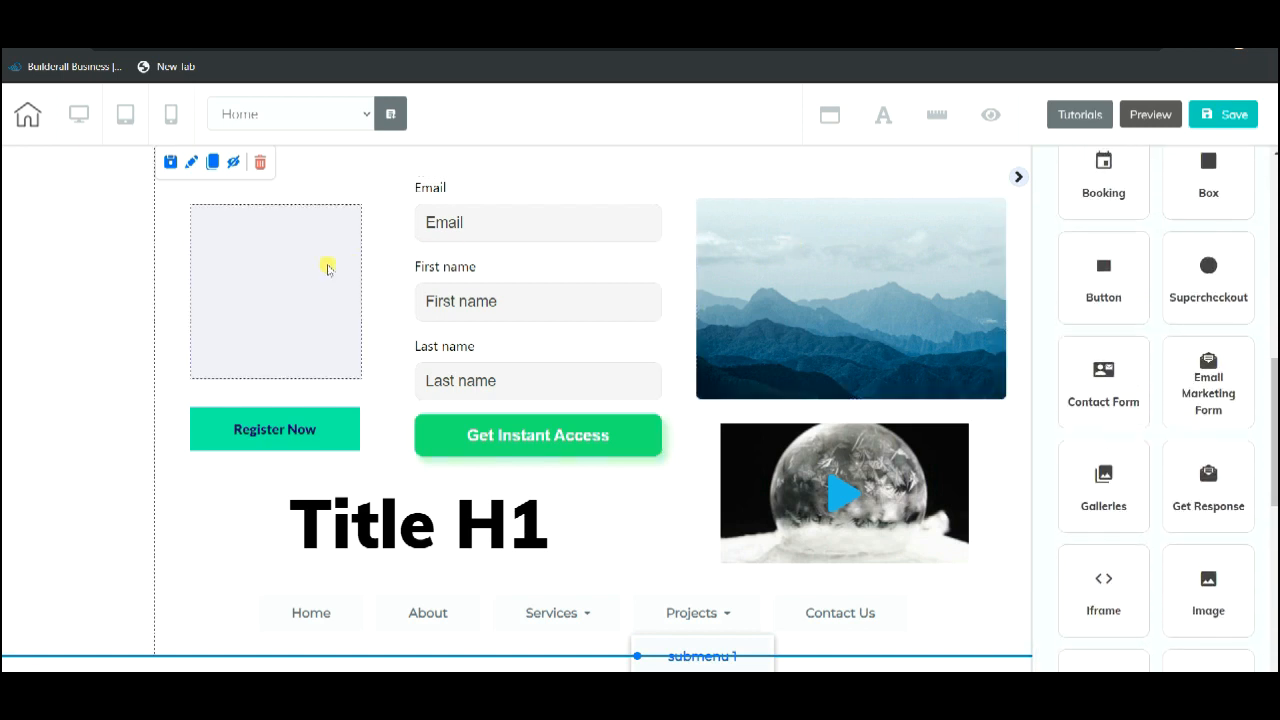
left_click(1019, 179)
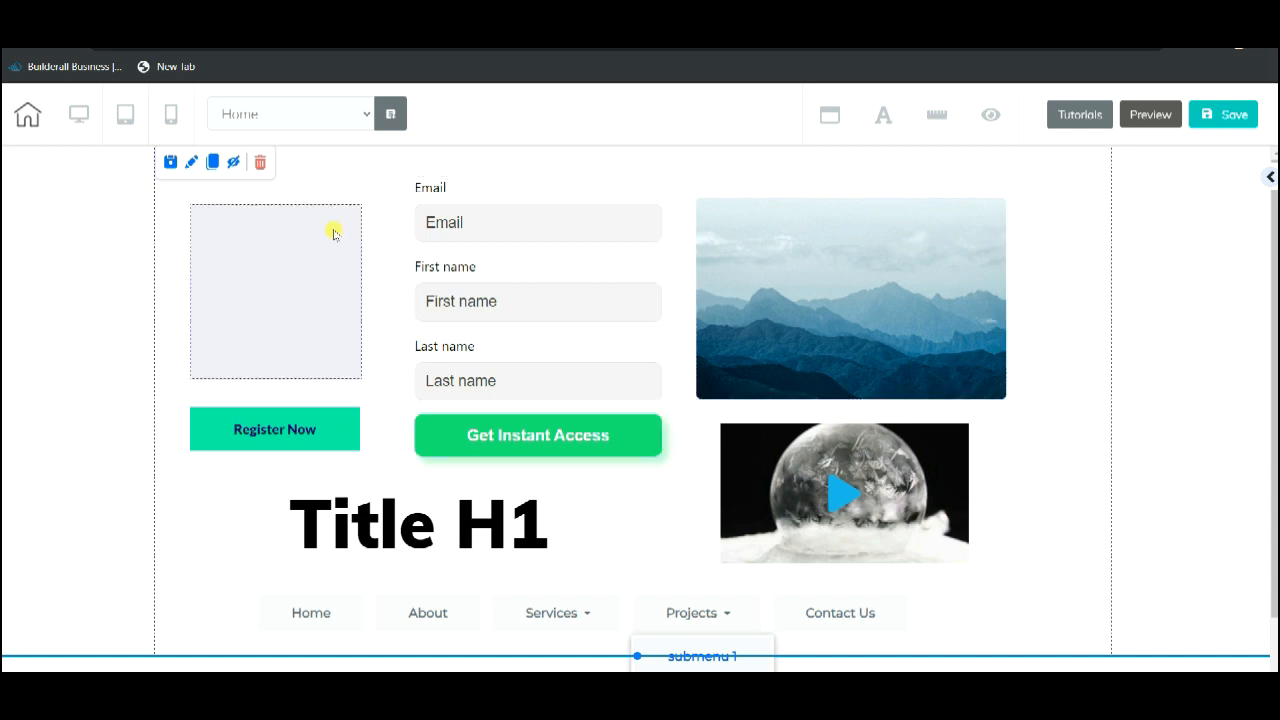
Step: Select the grey box and the surrounding panel alternately to compare their editing tools
left_click(244, 302)
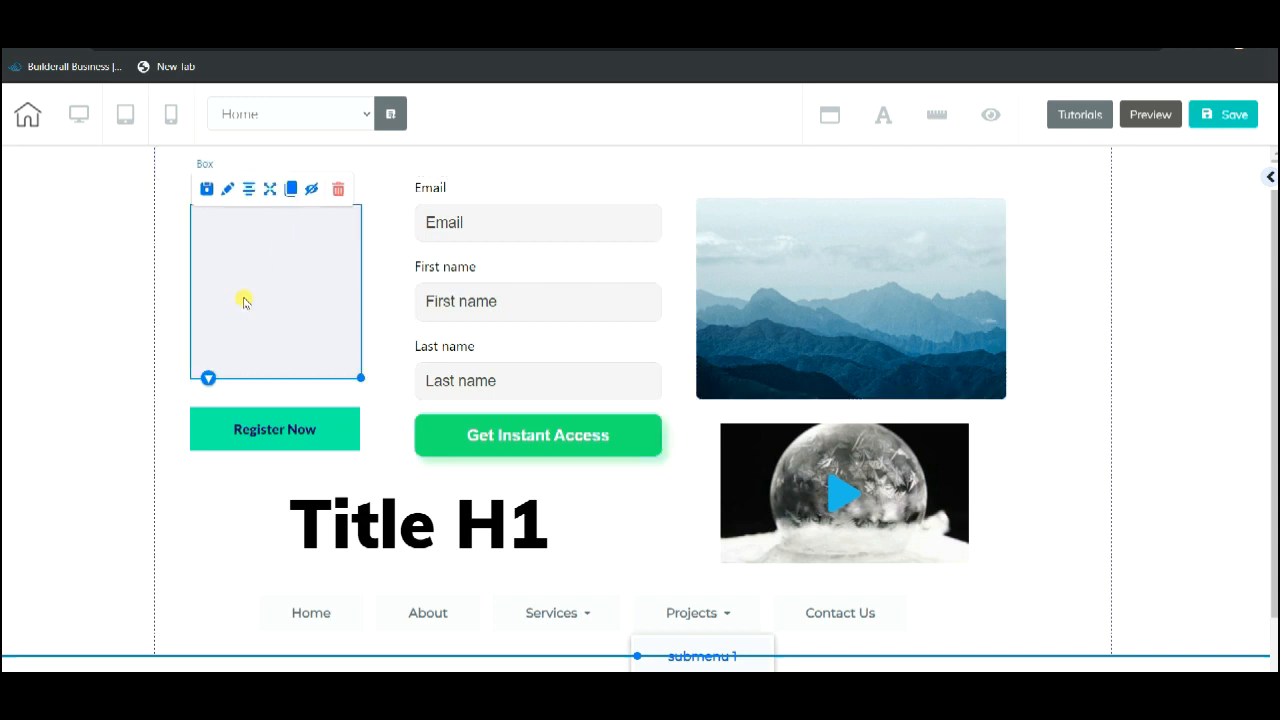
left_click(114, 237)
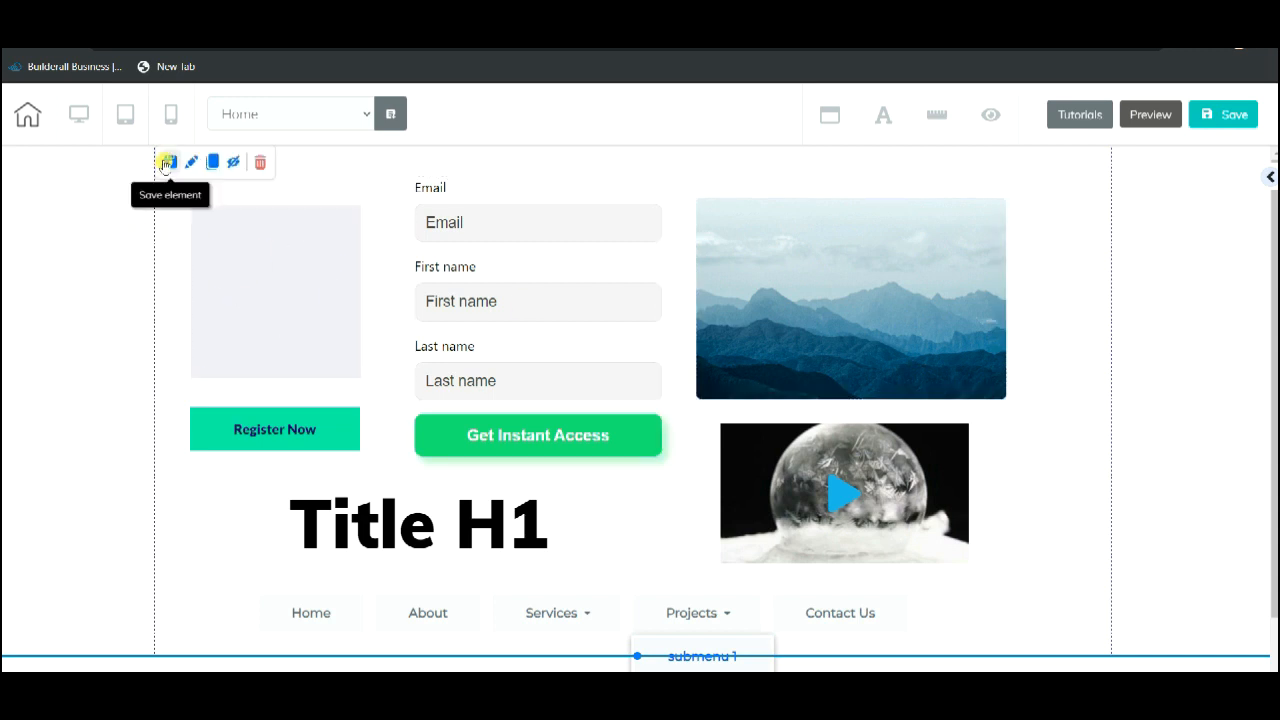
left_click(246, 279)
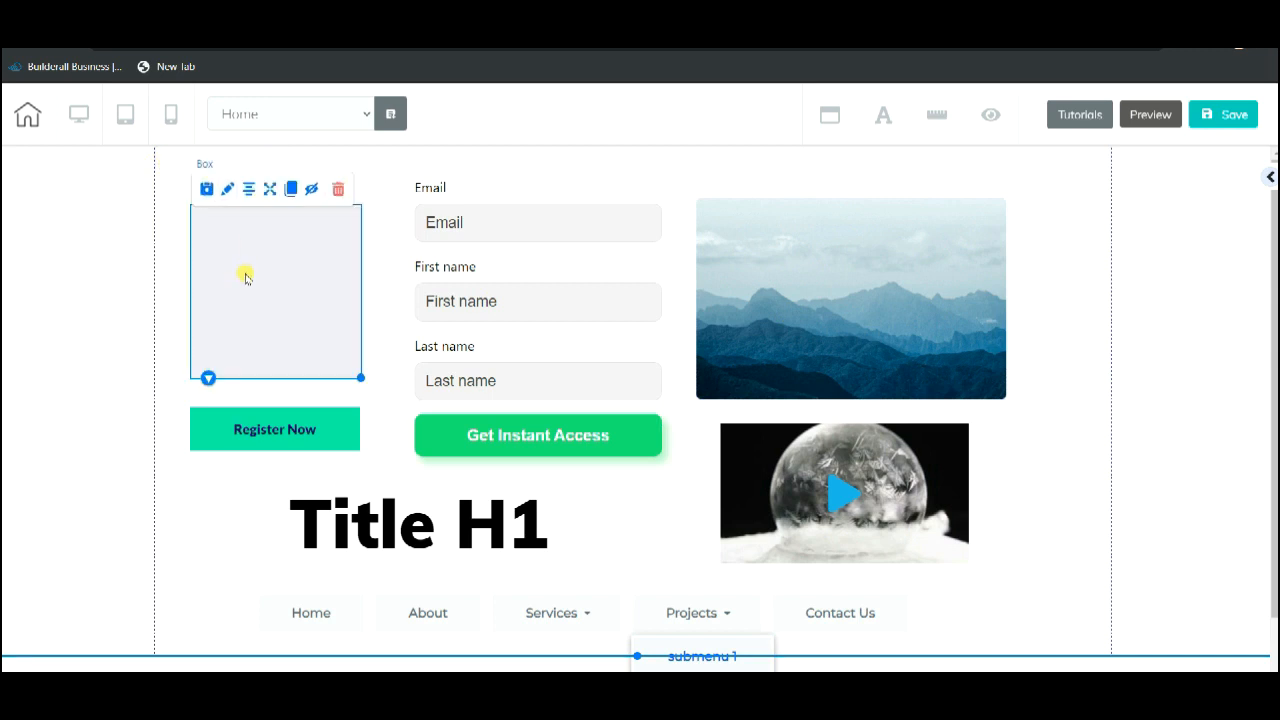
left_click(120, 200)
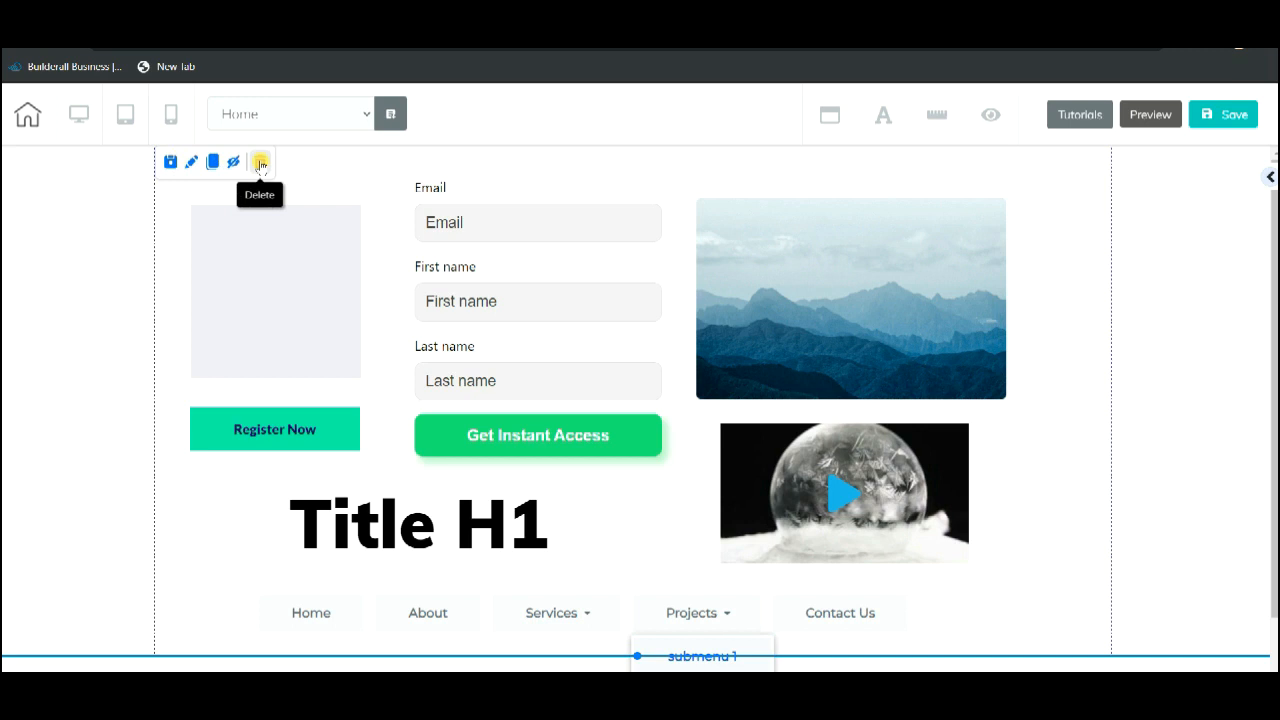
left_click(255, 292)
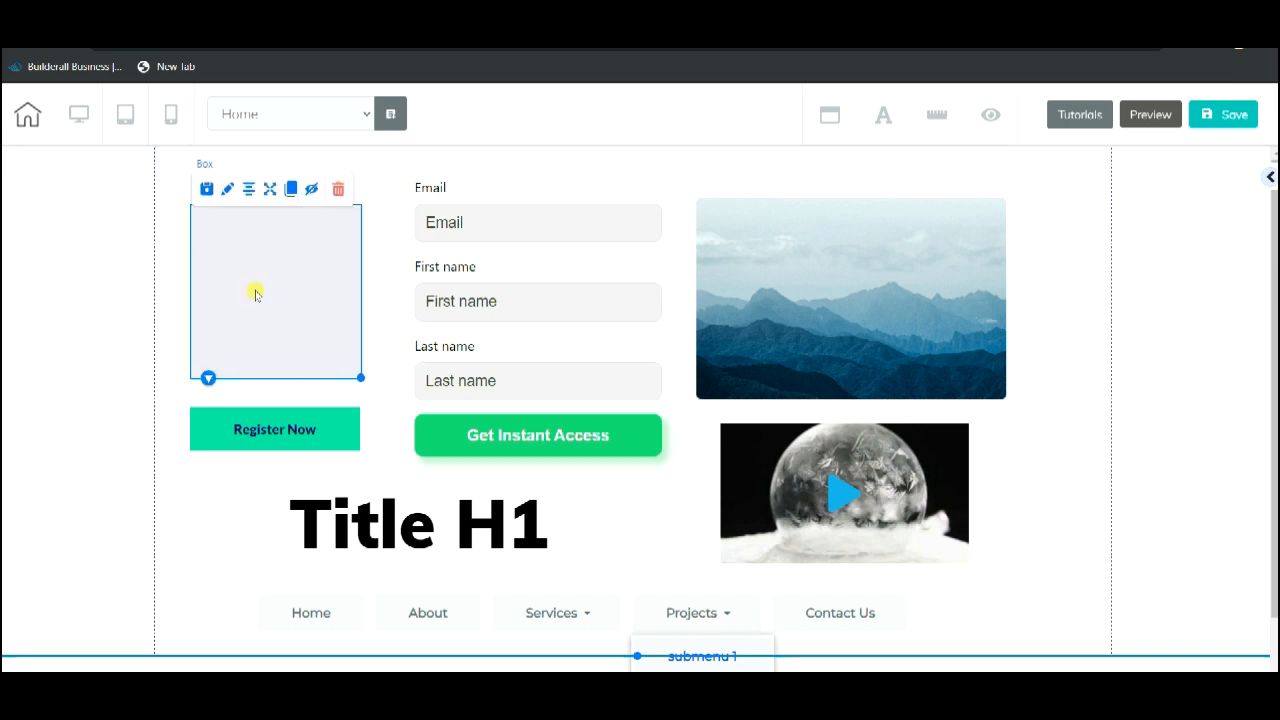
Step: Select the MailingBoss form, the mountain image and the grey box in turn to examine their editing tools
left_click(524, 274)
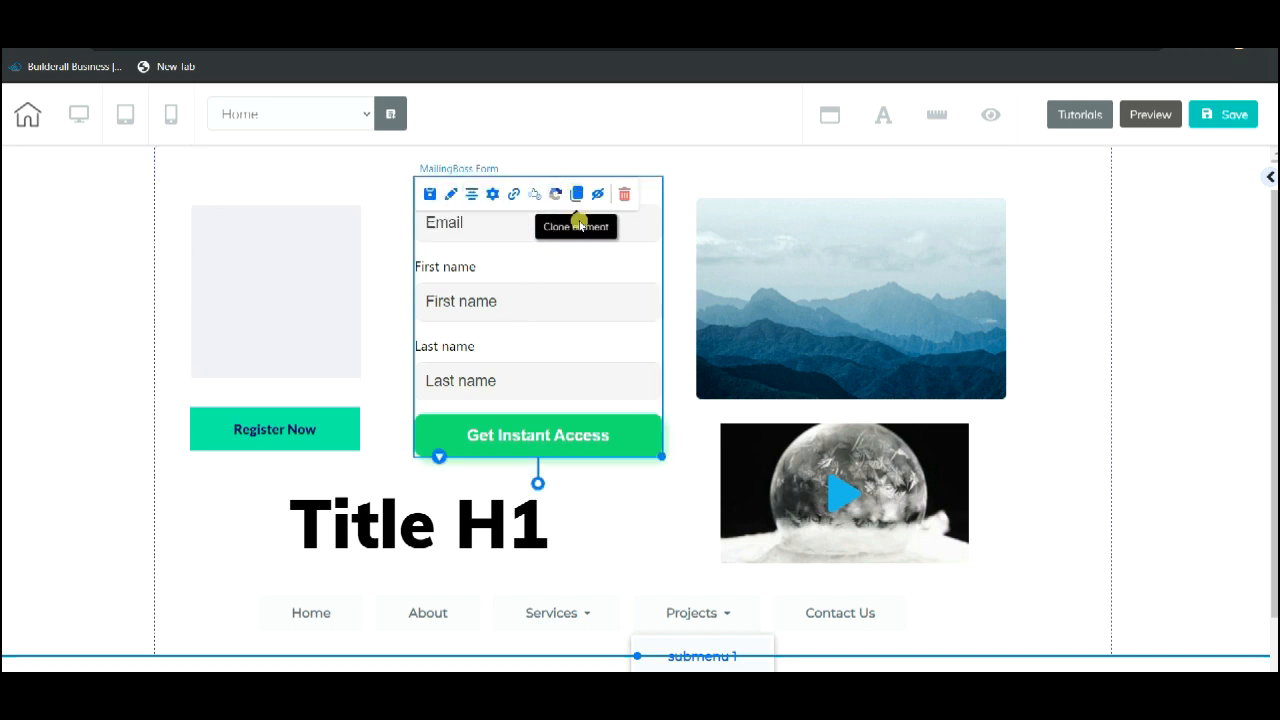
left_click(821, 319)
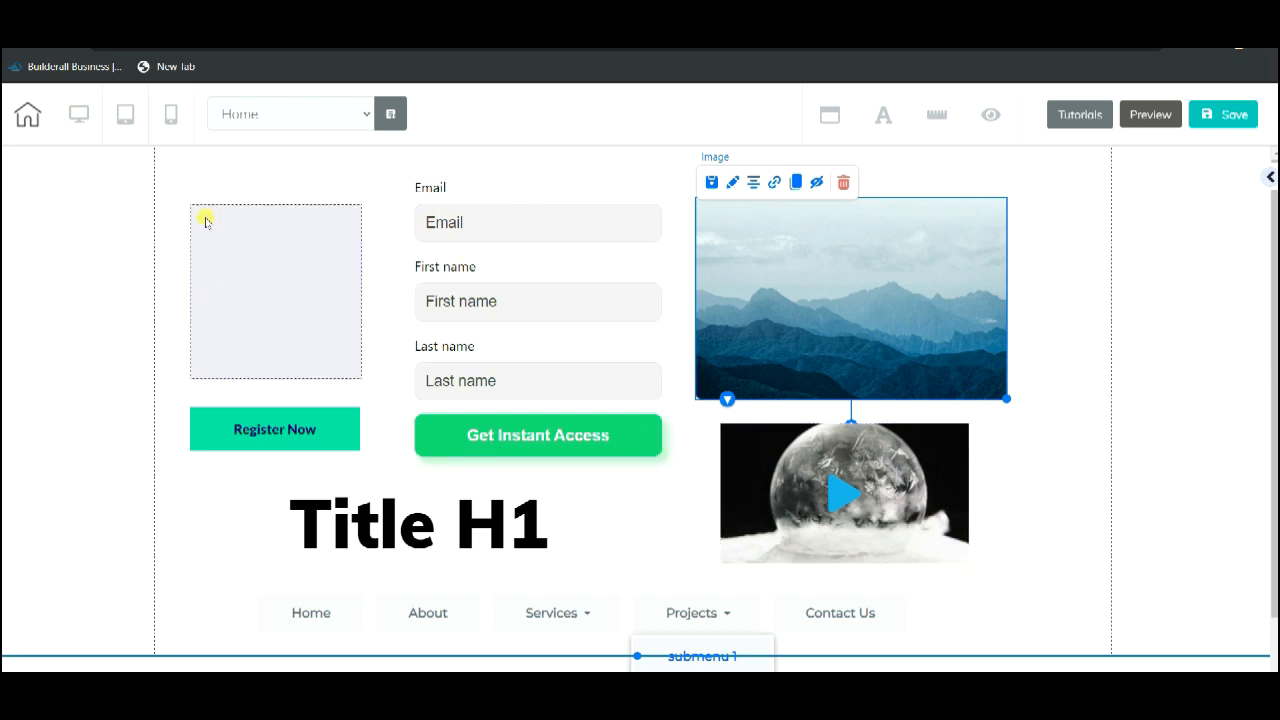
left_click(257, 251)
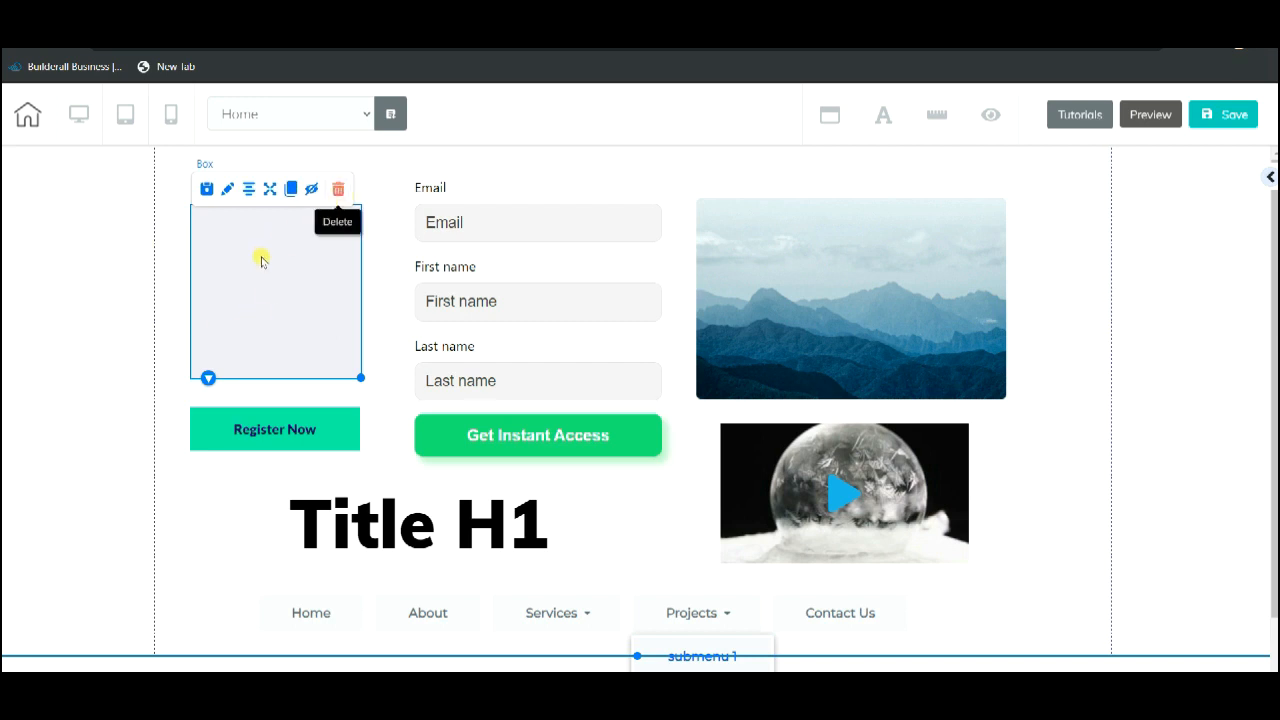
left_click(12, 238)
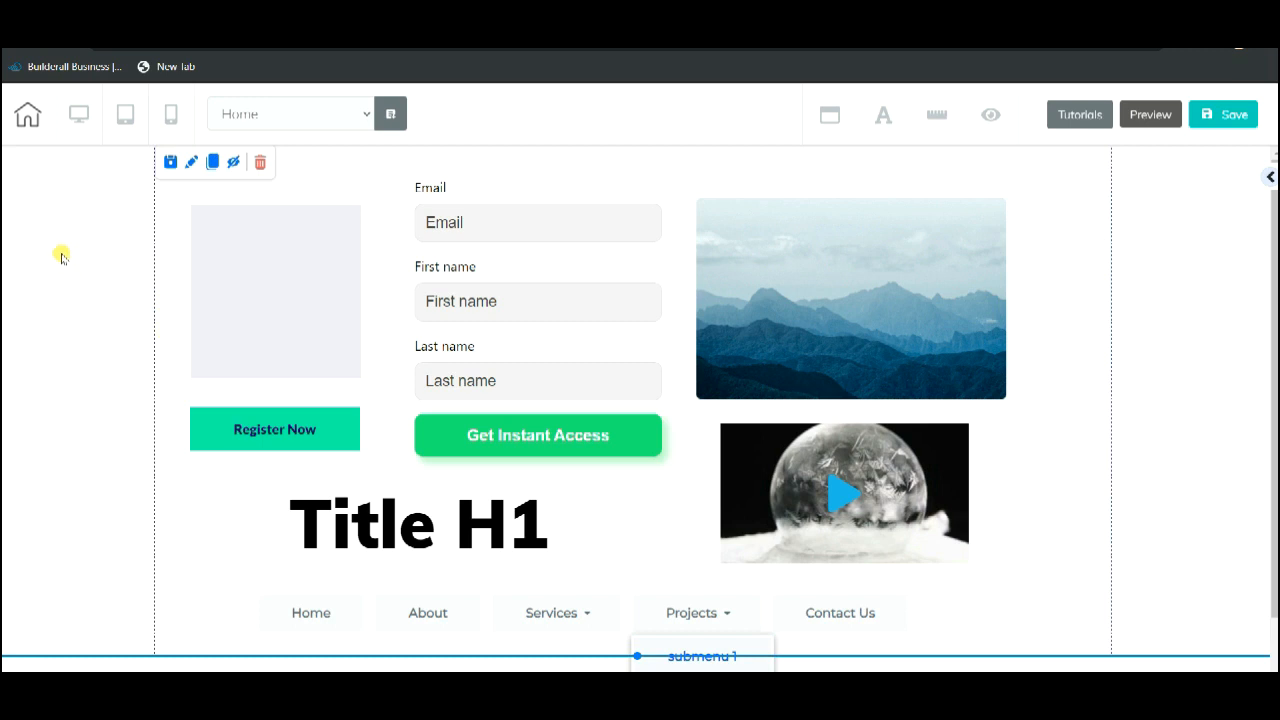
Step: Open the grey box's settings, move the dialog up beside the box, and bring its first options into view
left_click(290, 272)
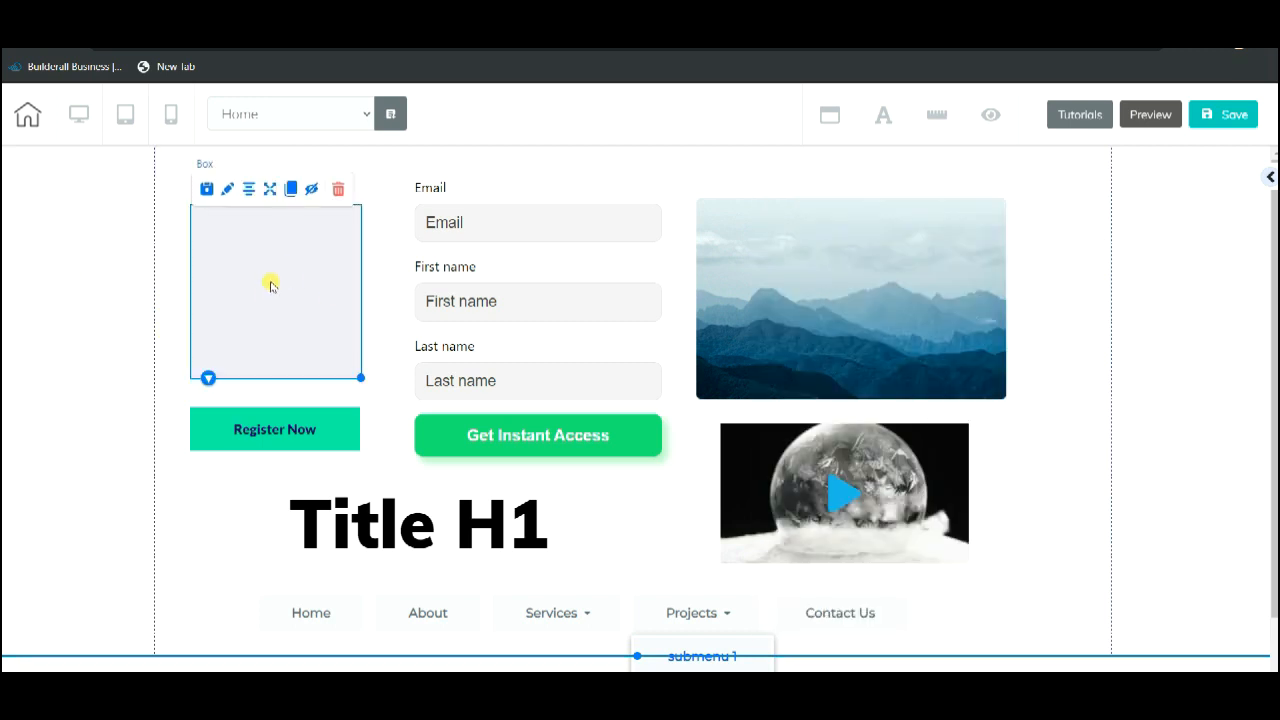
double_click(261, 285)
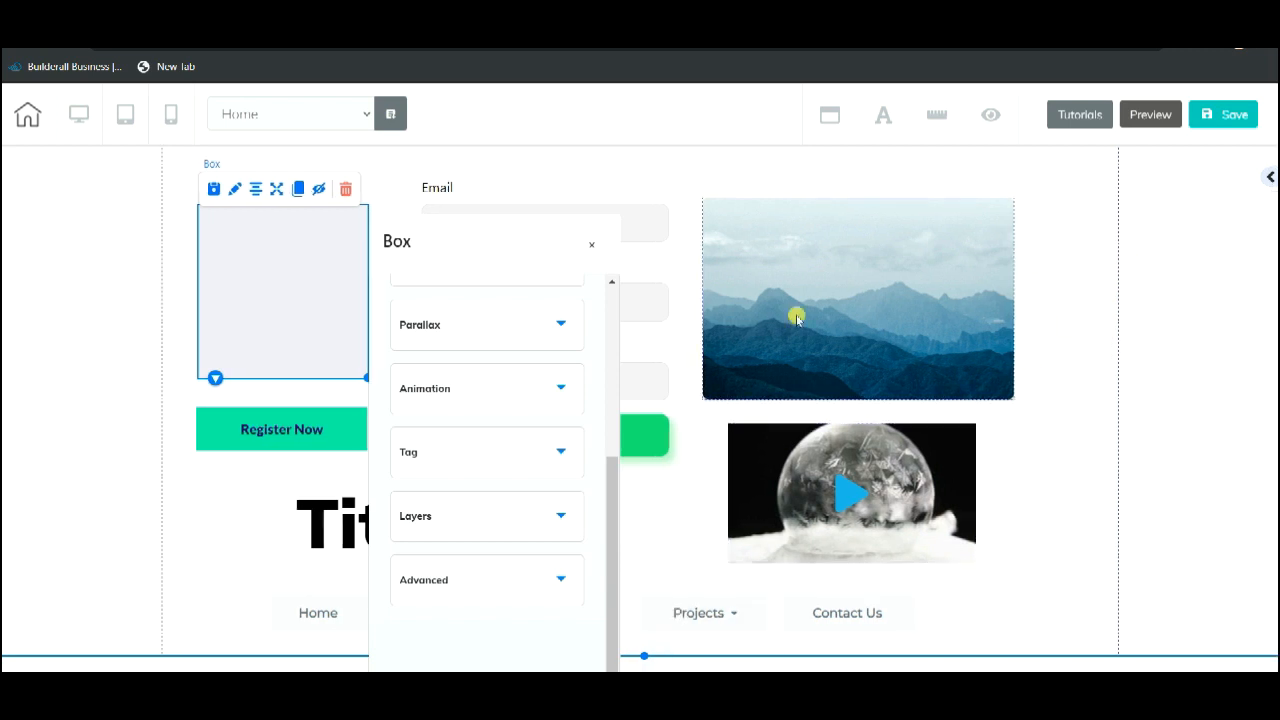
left_click_drag(513, 253, 548, 184)
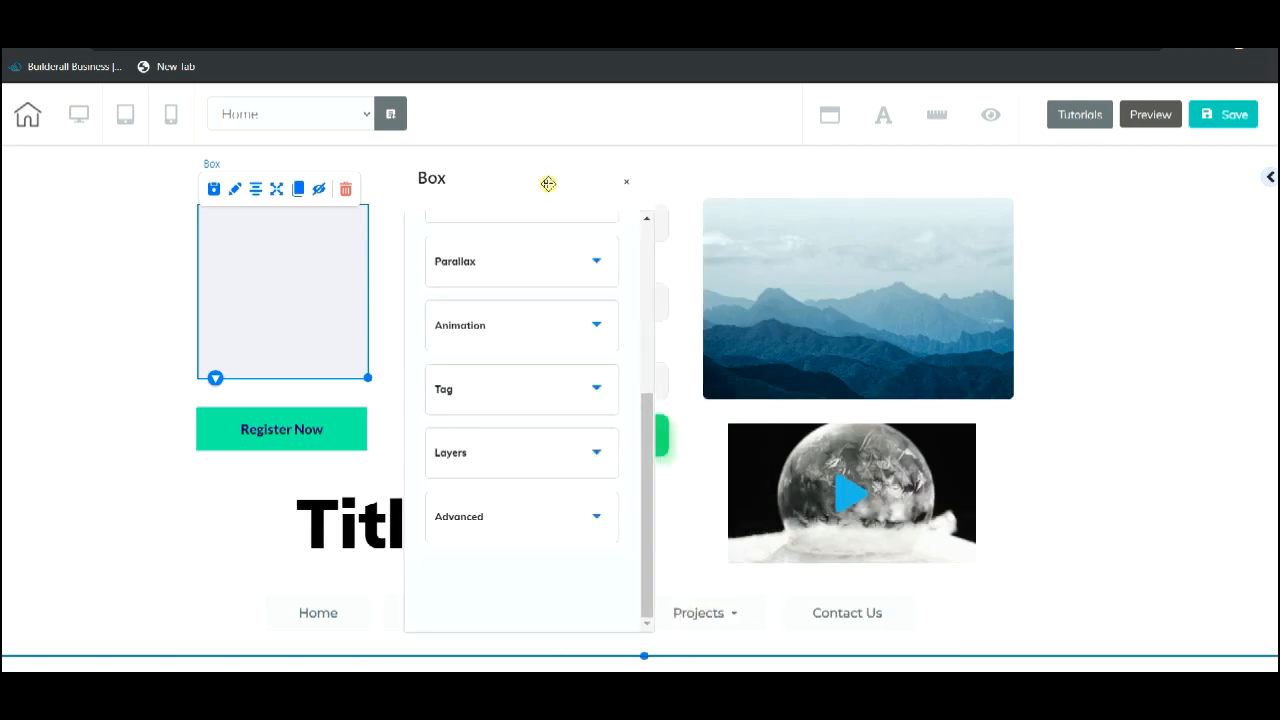
scroll(600, 290, "up", 3)
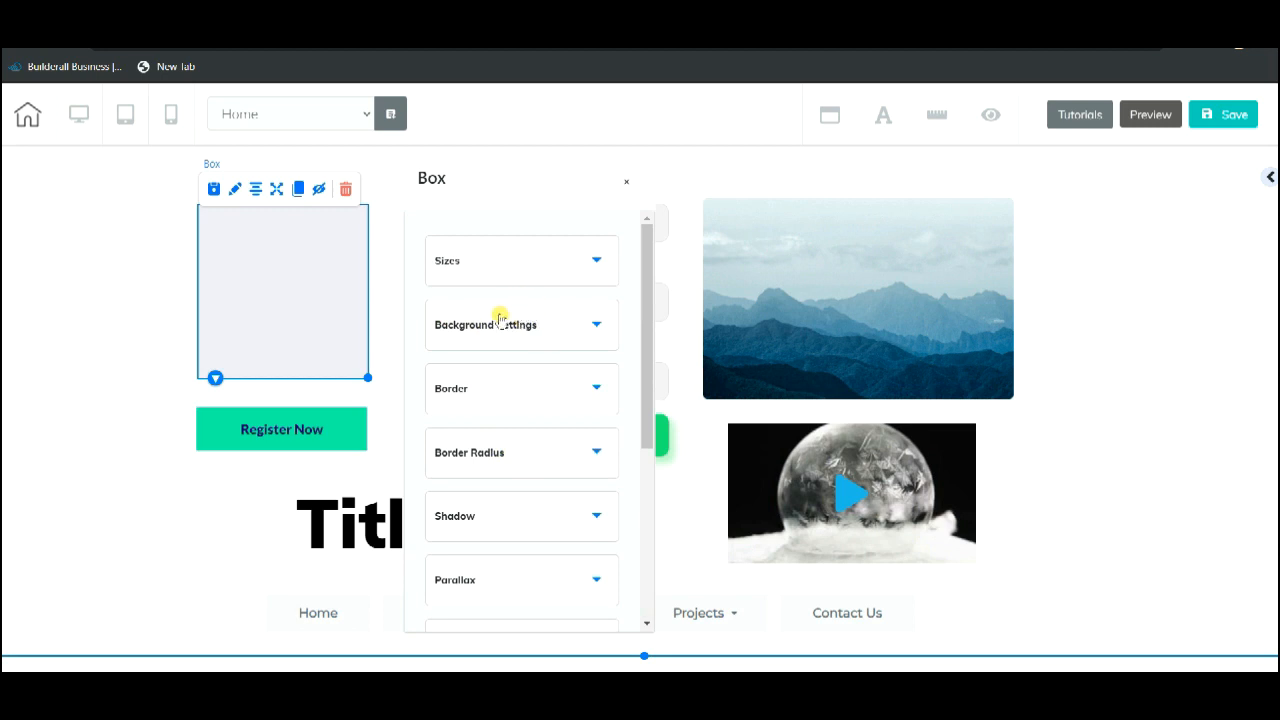
Step: Examine all the option groups in the box's settings, from Sizes to Advanced, and close the dialog
scroll(524, 328, "down", 1)
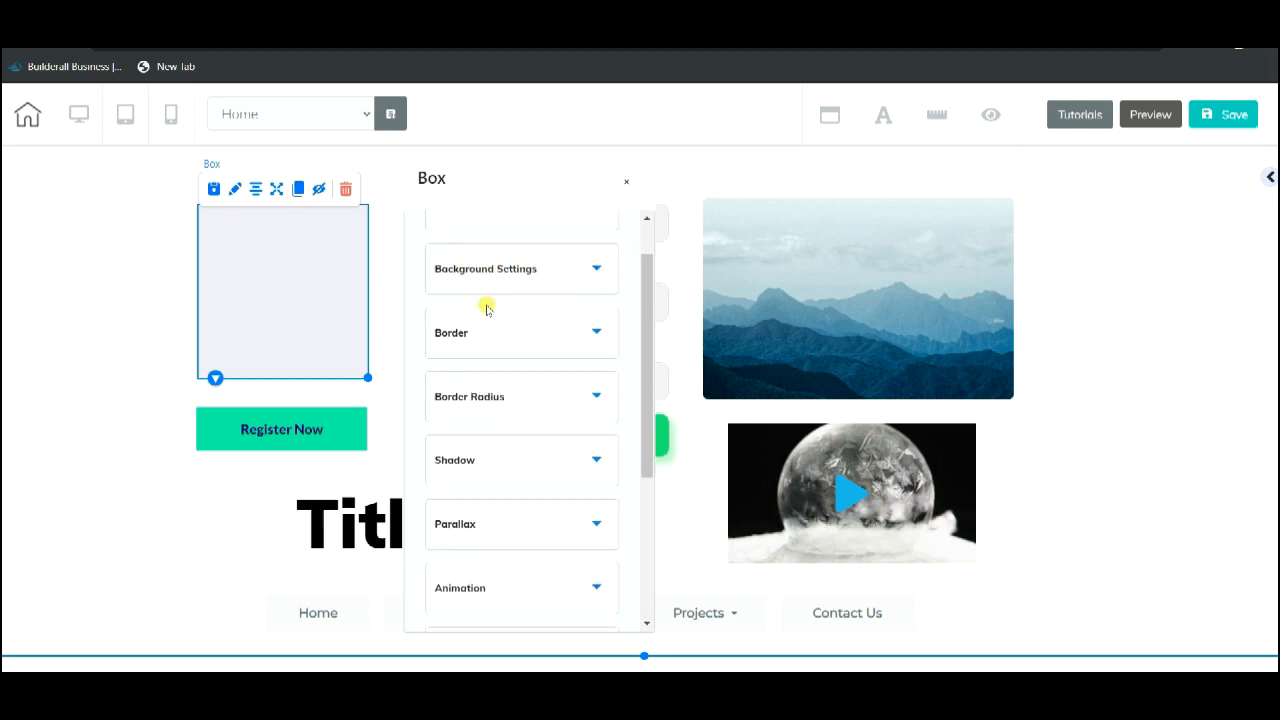
scroll(524, 390, "down", 2)
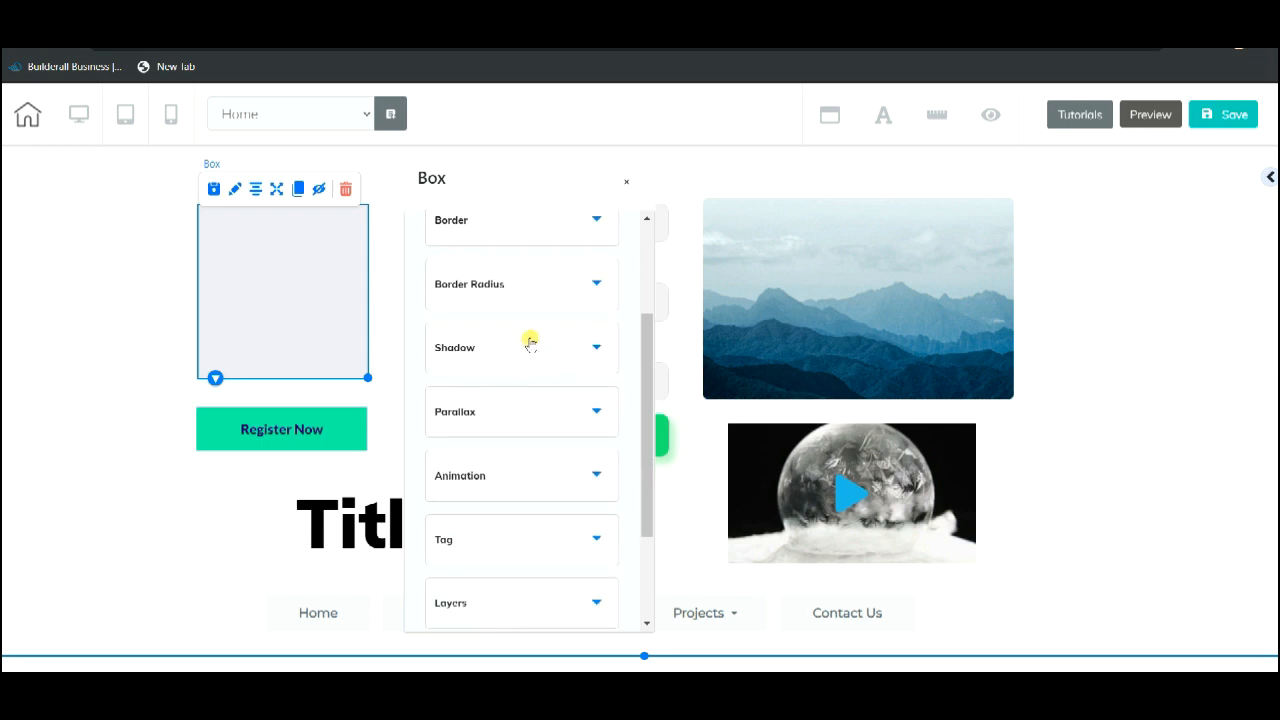
scroll(505, 346, "down", 3)
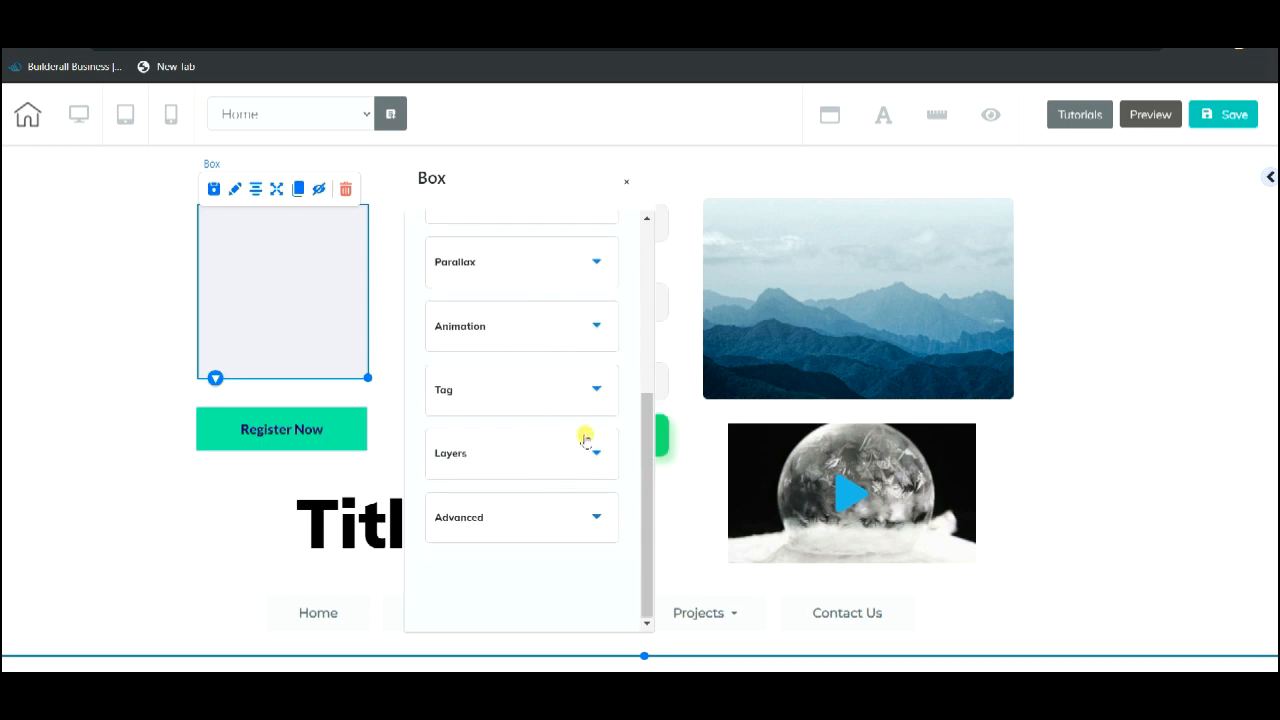
left_click_drag(646, 455, 617, 257)
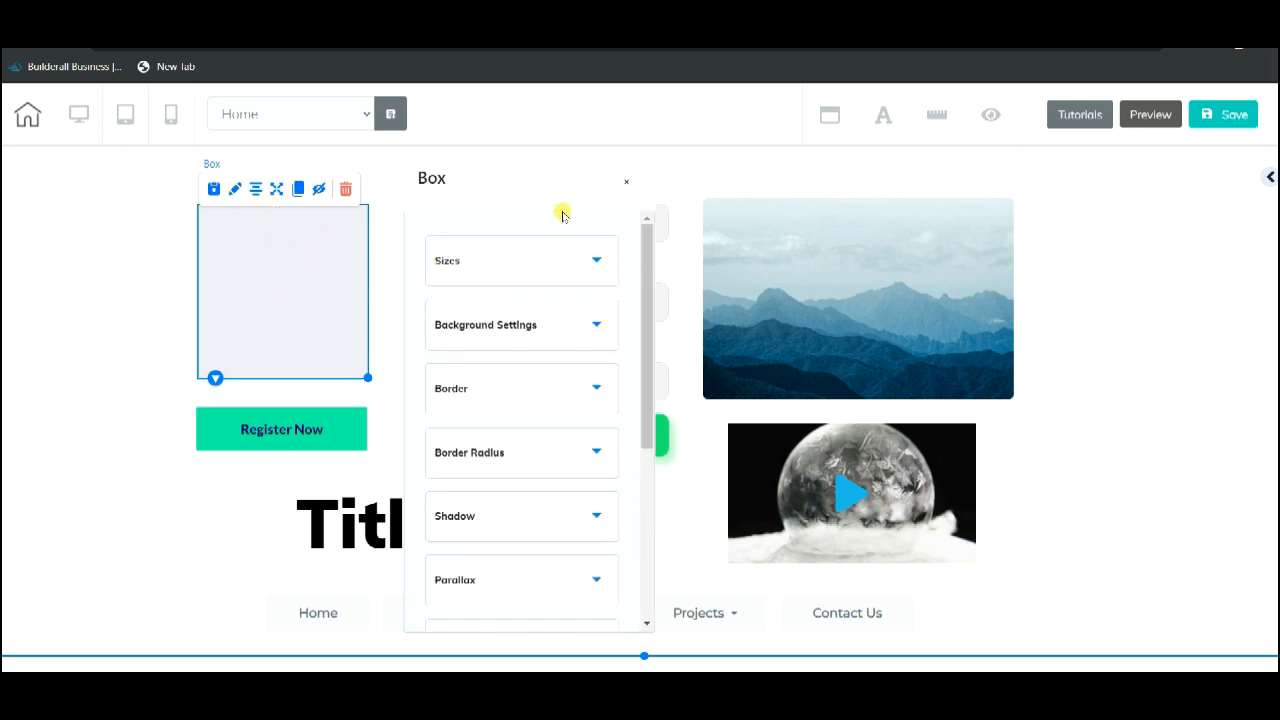
left_click(625, 183)
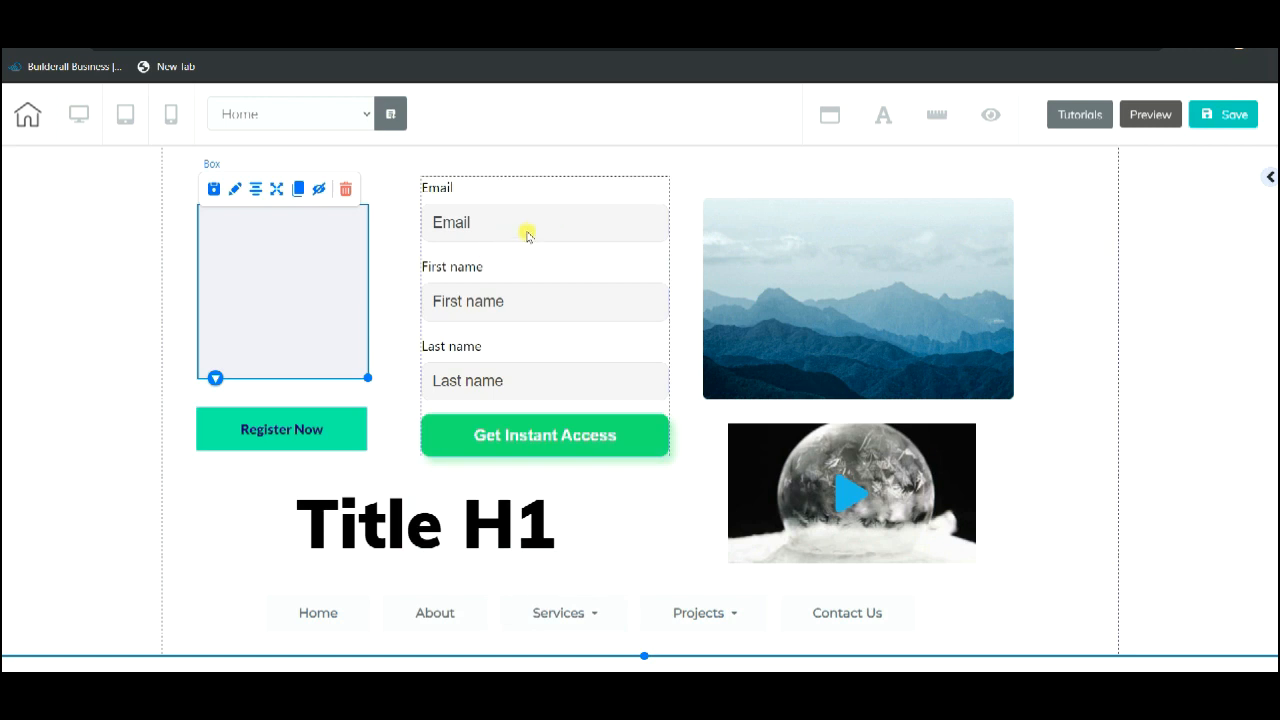
Step: Open the MailingBoss form's settings to examine its option groups, close them, and deselect the form
left_click(527, 235)
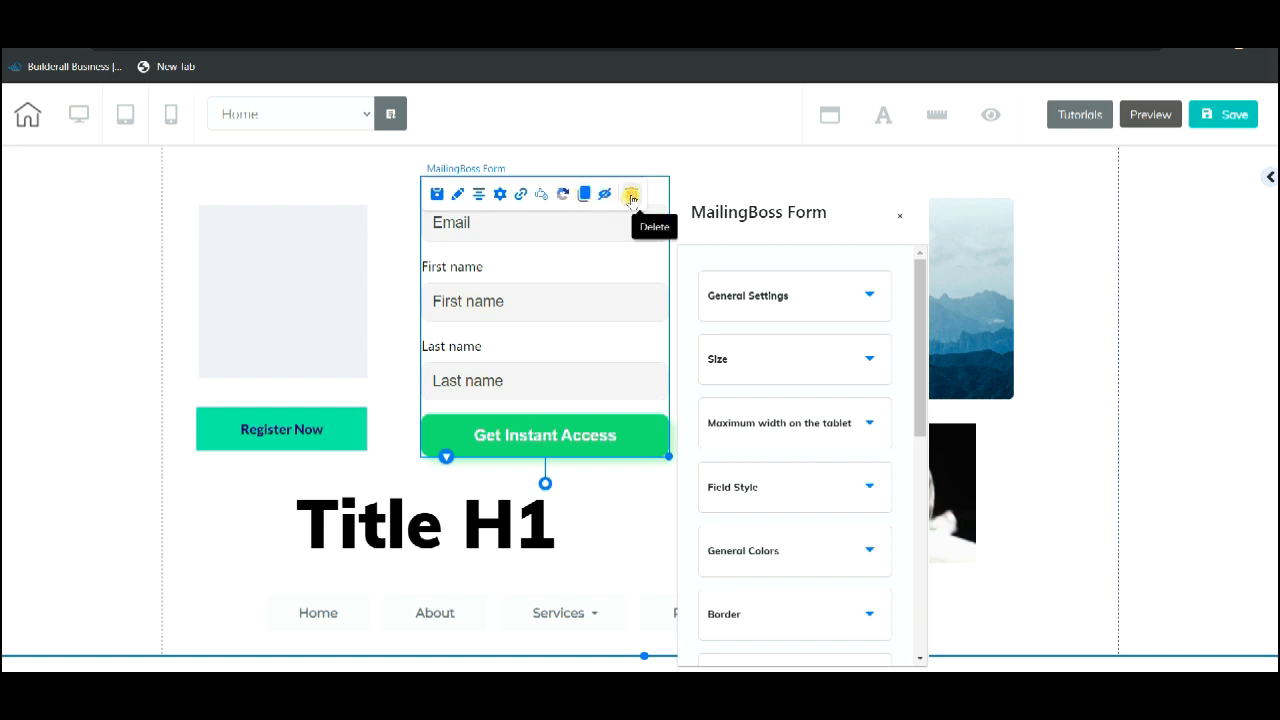
left_click(901, 217)
left_click(1222, 325)
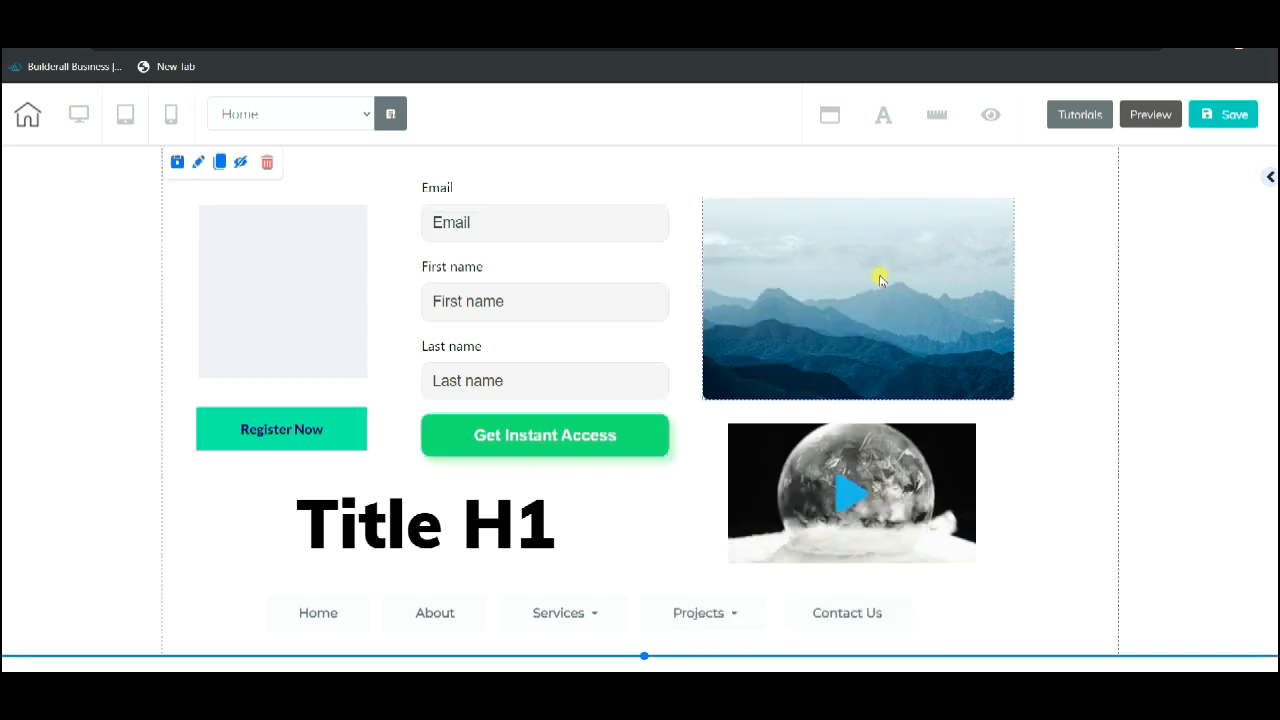
Step: Open the mountain image's settings, examine the option groups, close the dialog, and deselect the image
double_click(829, 261)
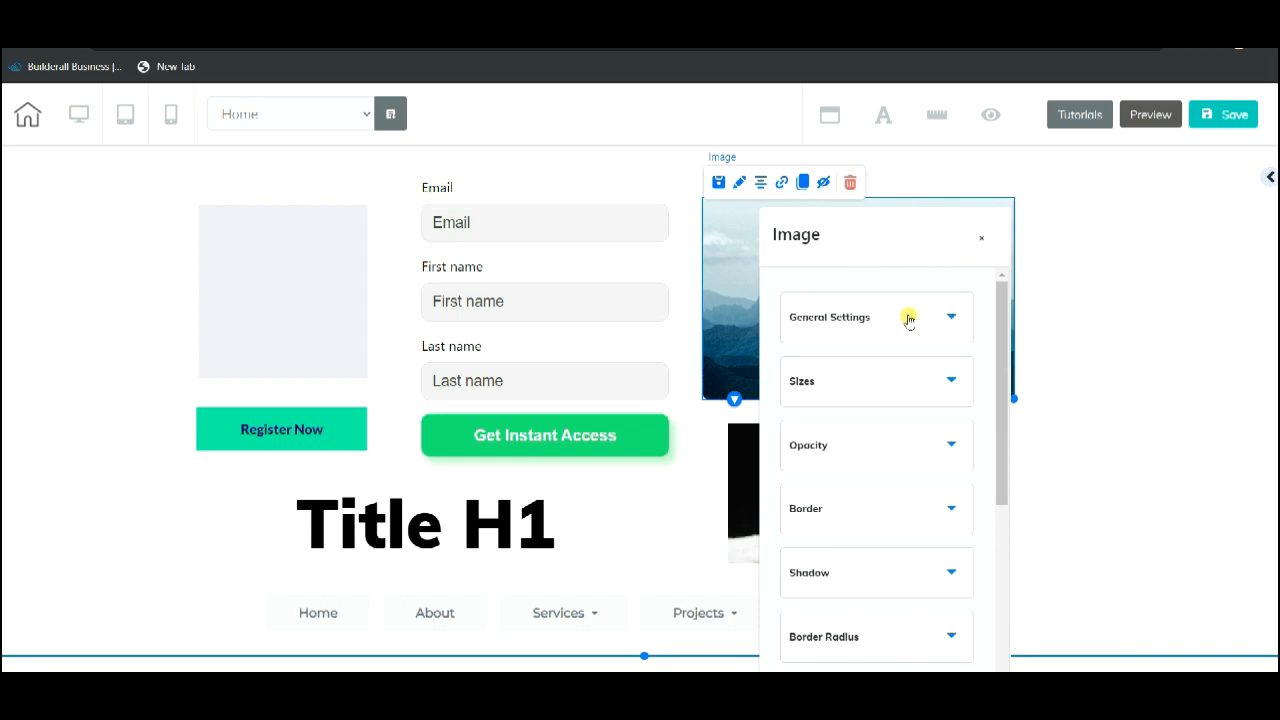
scroll(934, 420, "down", 3)
scroll(934, 428, "up", 3)
left_click(977, 242)
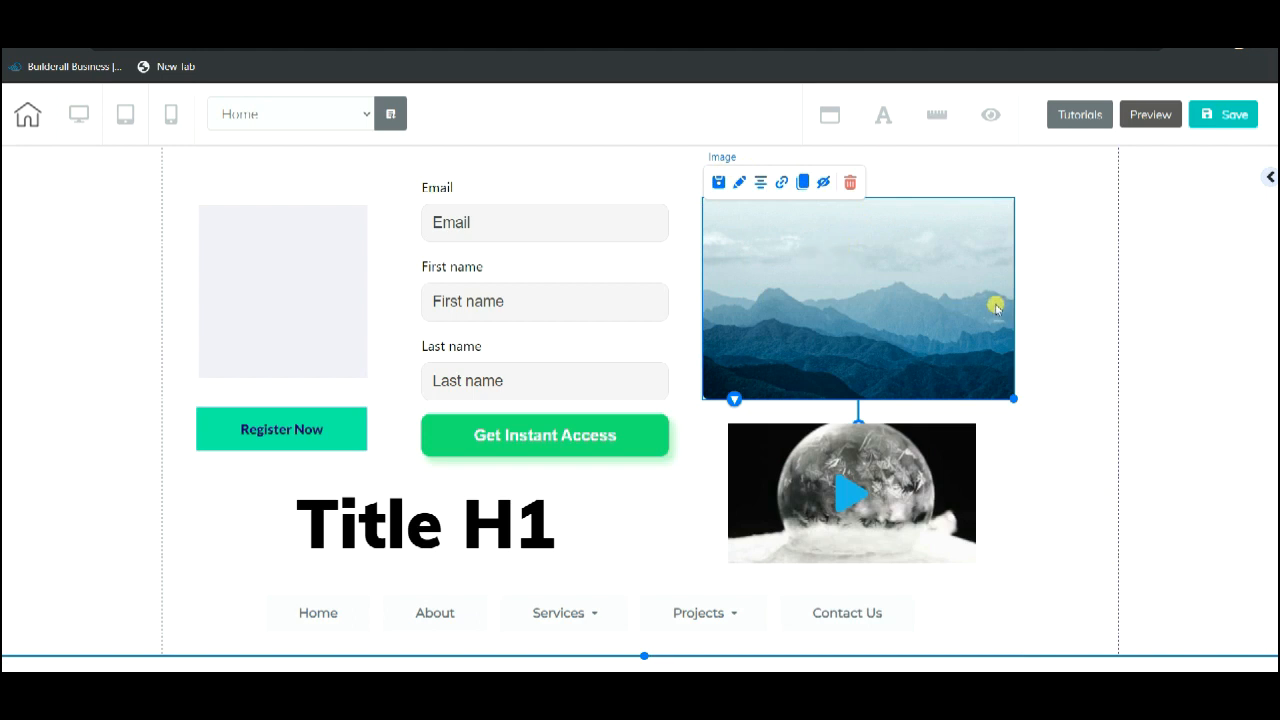
left_click(237, 232)
left_click(77, 335)
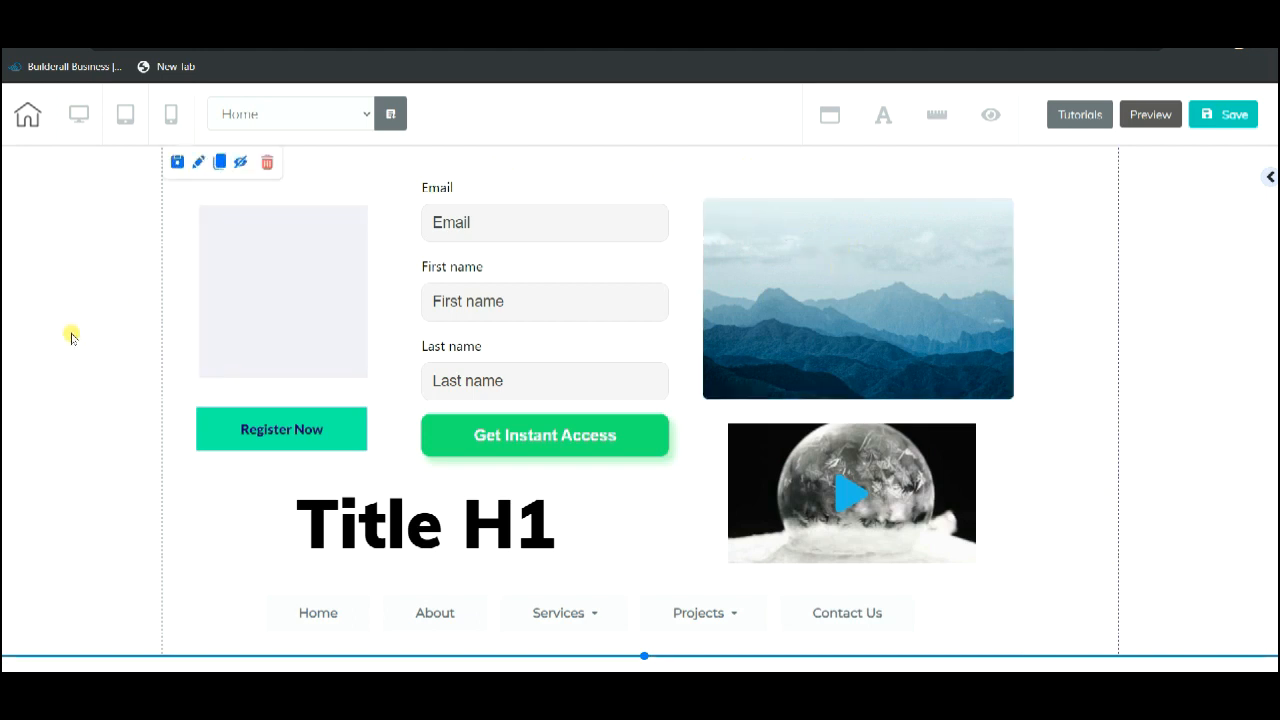
Step: Open the Register Now button's settings, move the dialog higher, examine its option groups, and close it
left_click(229, 425)
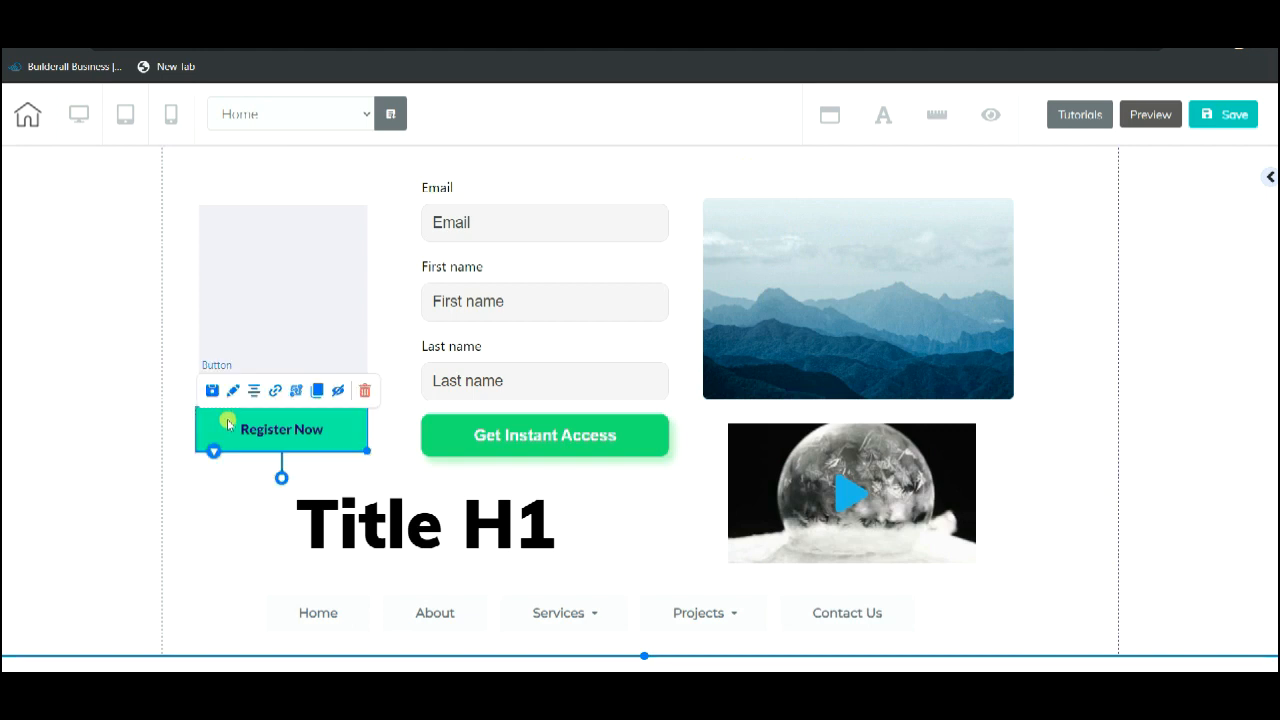
double_click(229, 425)
left_click_drag(523, 434, 562, 234)
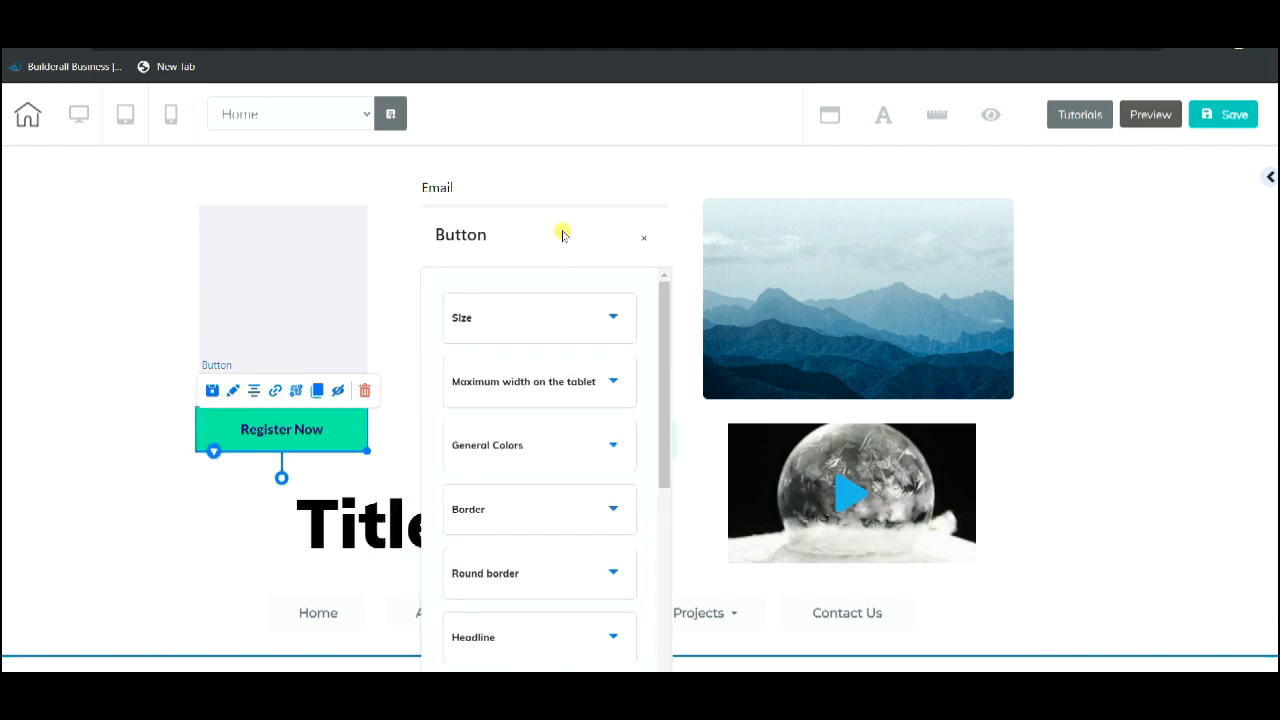
scroll(577, 478, "down", 5)
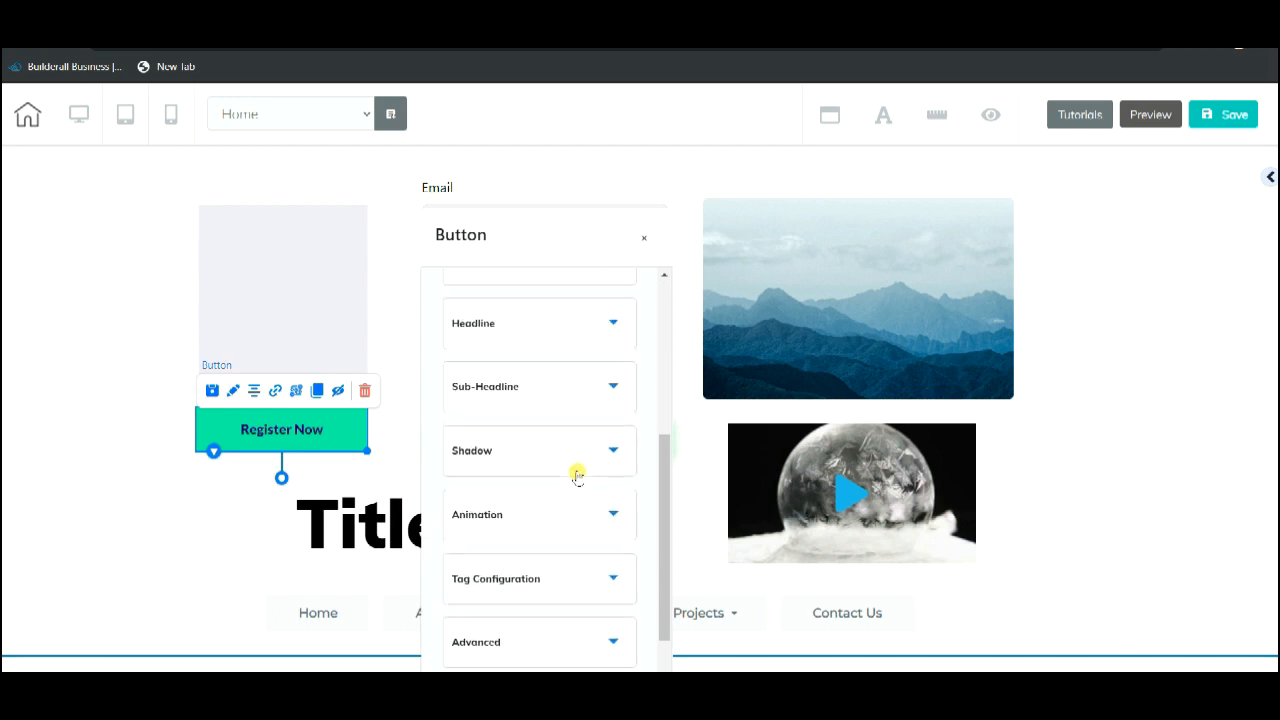
scroll(577, 478, "up", 5)
left_click(646, 237)
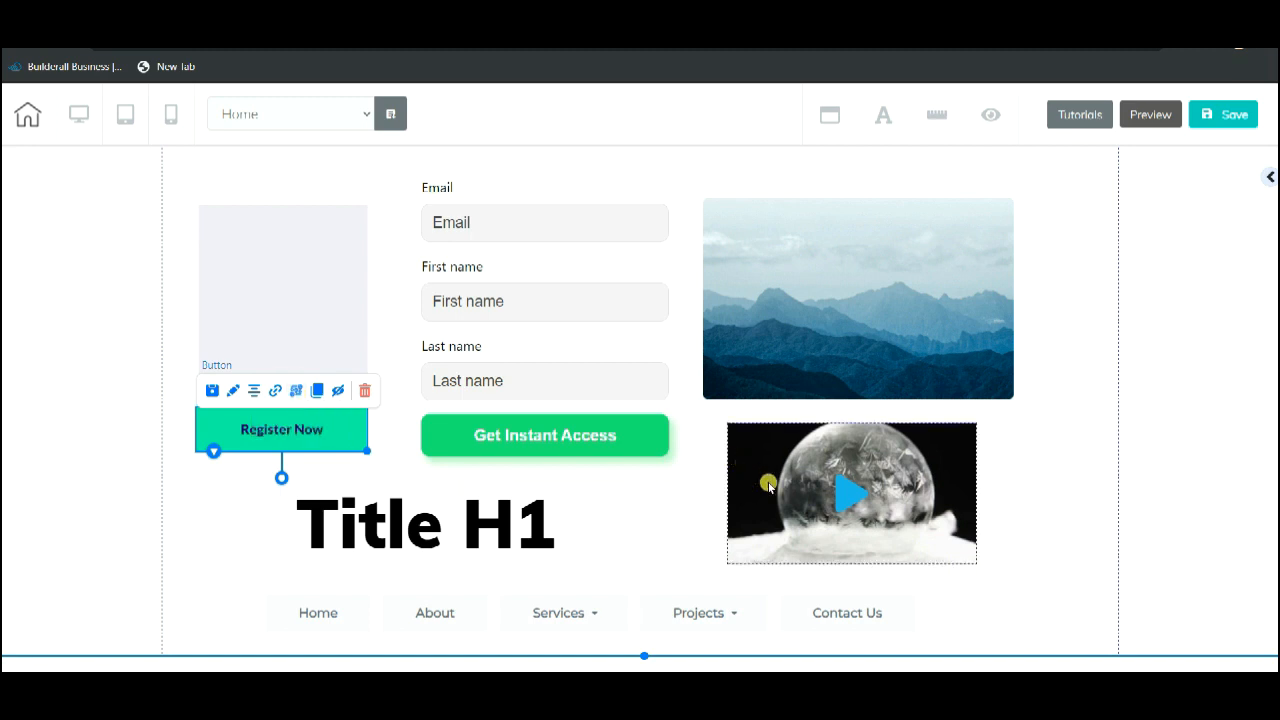
Step: Open the Vimeo video's settings, move the dialog higher, examine its option groups, close it, and deselect the video
left_click(824, 476)
left_click_drag(903, 471, 994, 207)
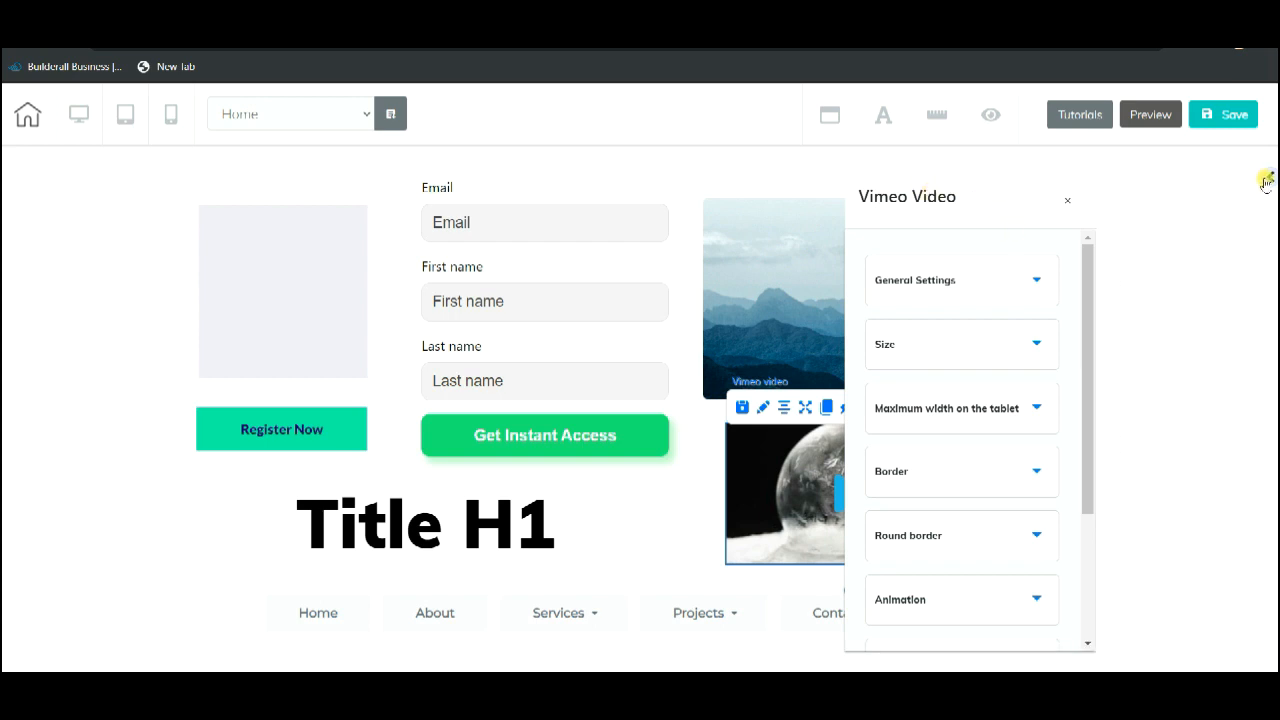
scroll(942, 272, "down", 3)
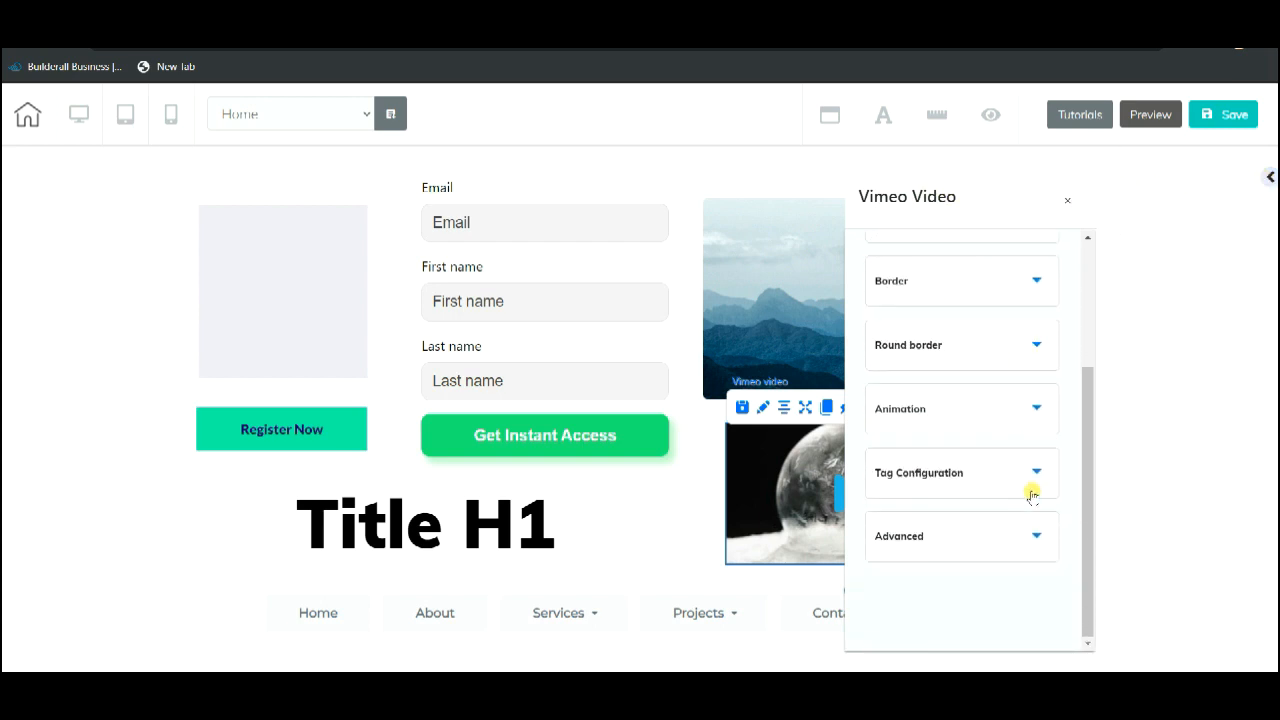
scroll(1026, 486, "up", 3)
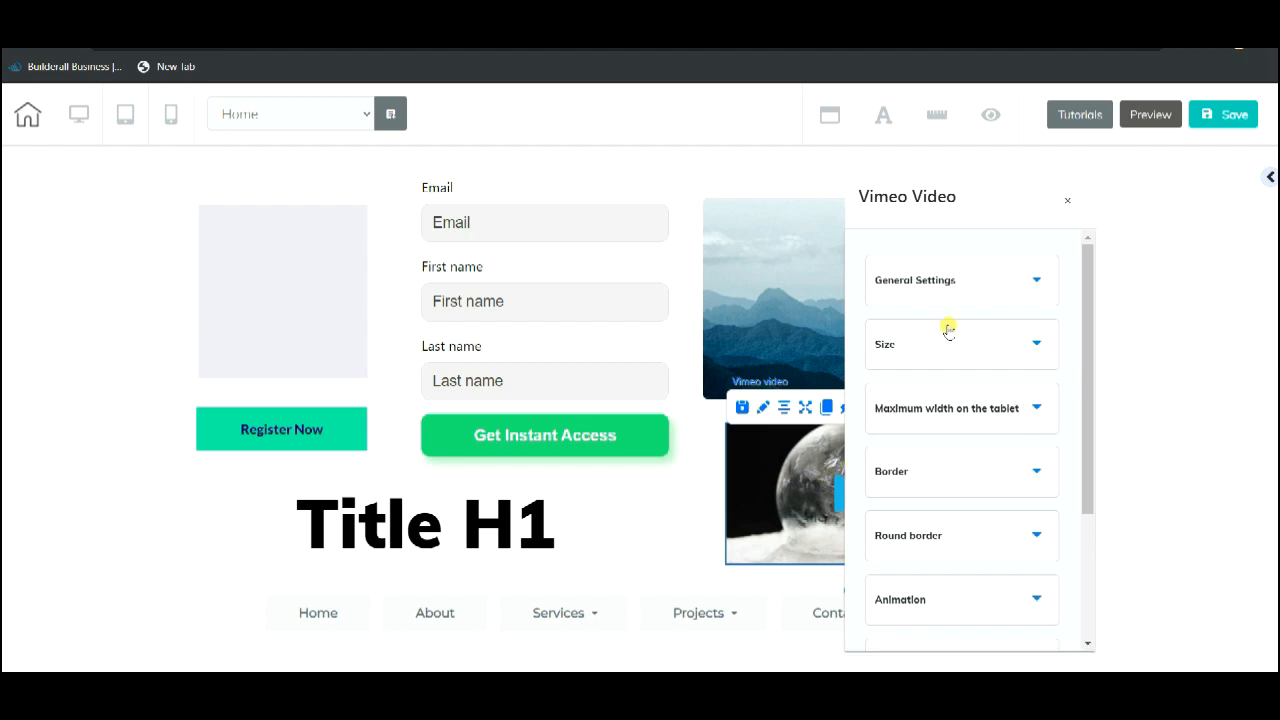
left_click(1064, 204)
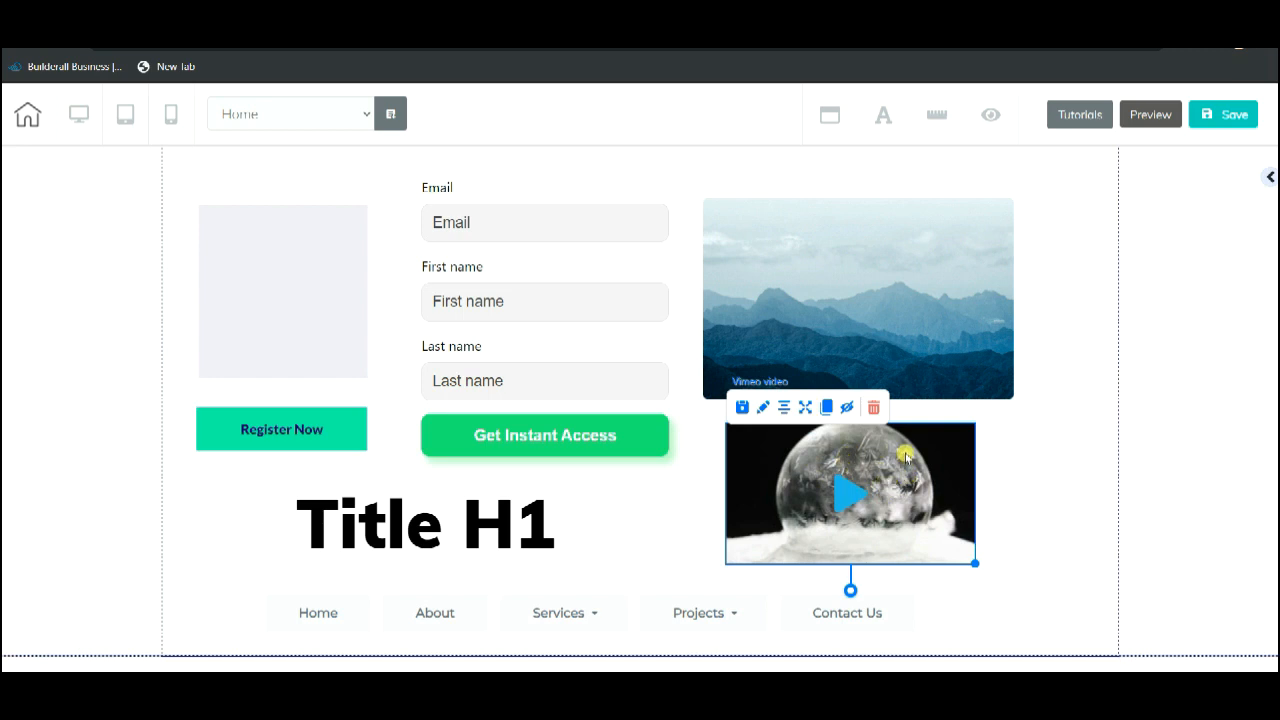
left_click(1036, 416)
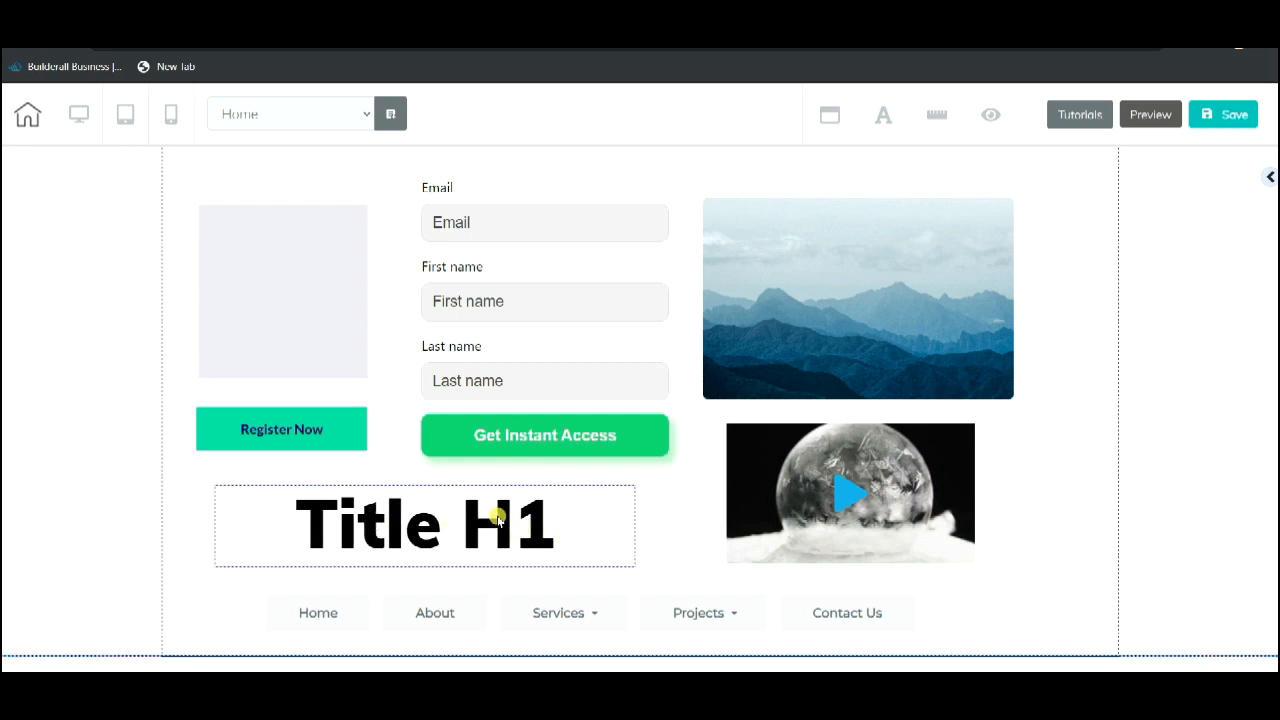
Step: Examine the Title H1 options in the site fonts, close them, and briefly show the element sidebar
left_click_drag(437, 520, 774, 497)
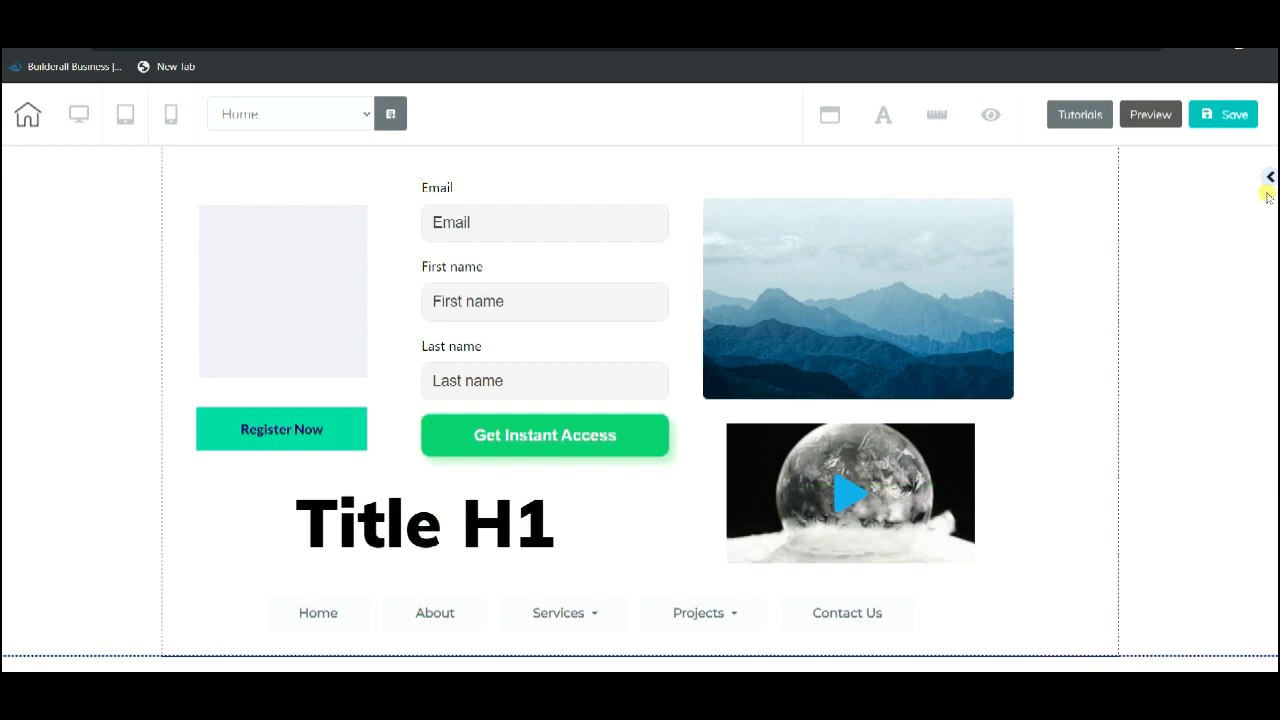
left_click(884, 118)
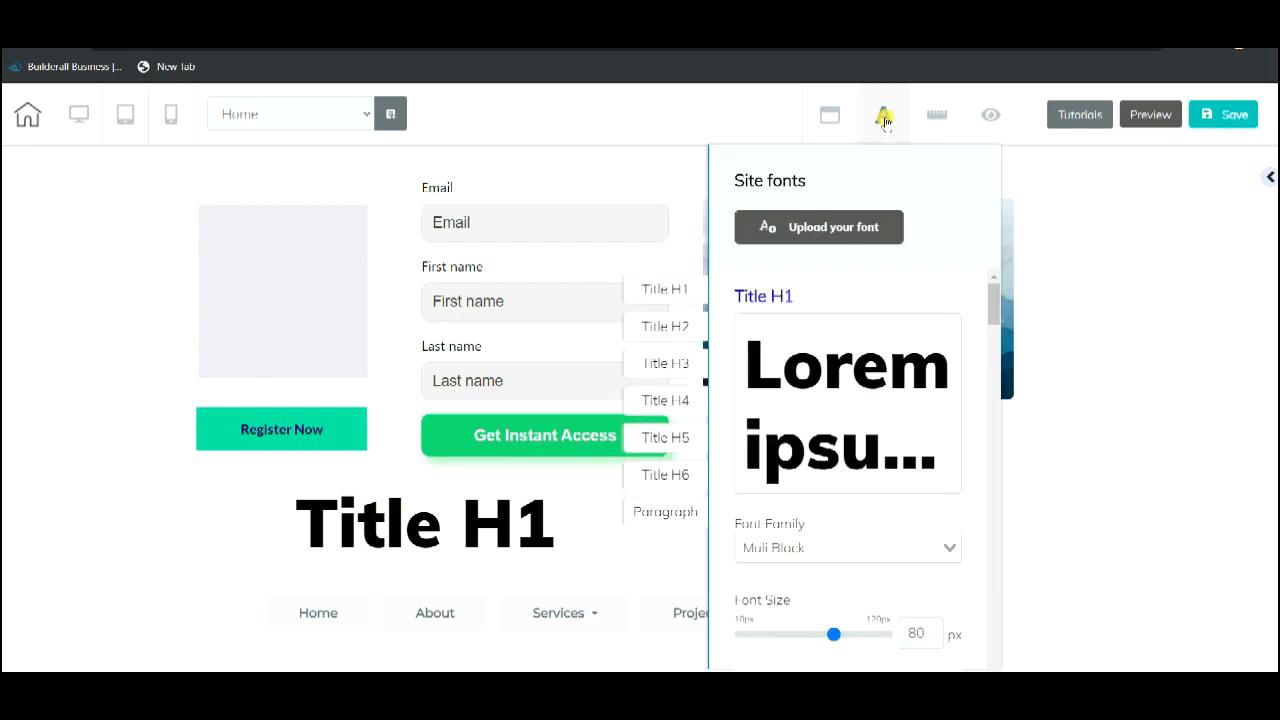
scroll(909, 335, "down", 3)
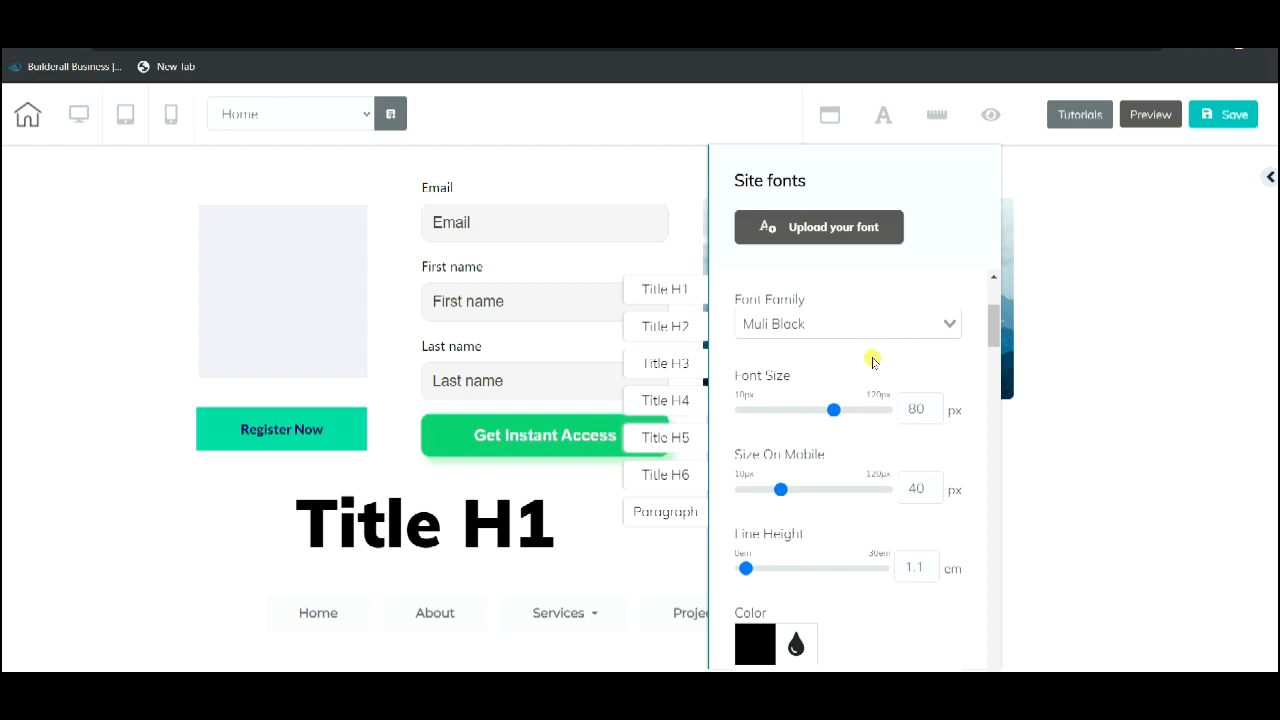
scroll(874, 360, "down", 1)
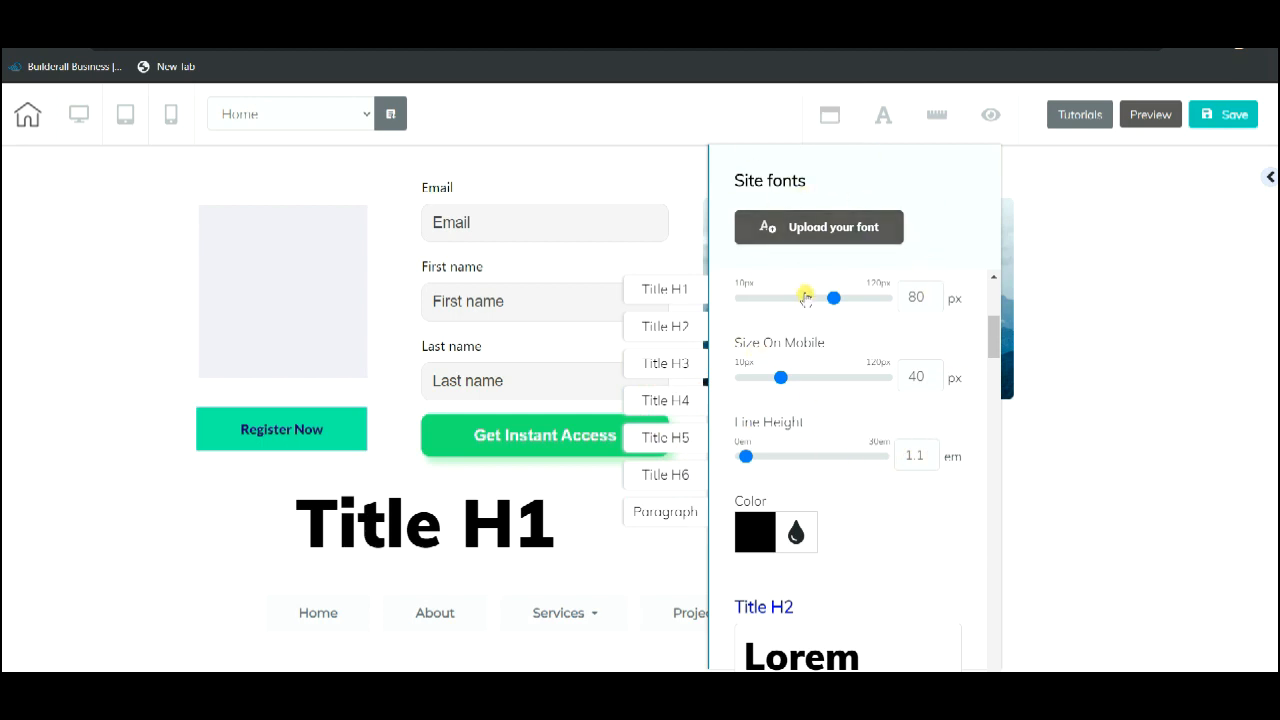
left_click(875, 117)
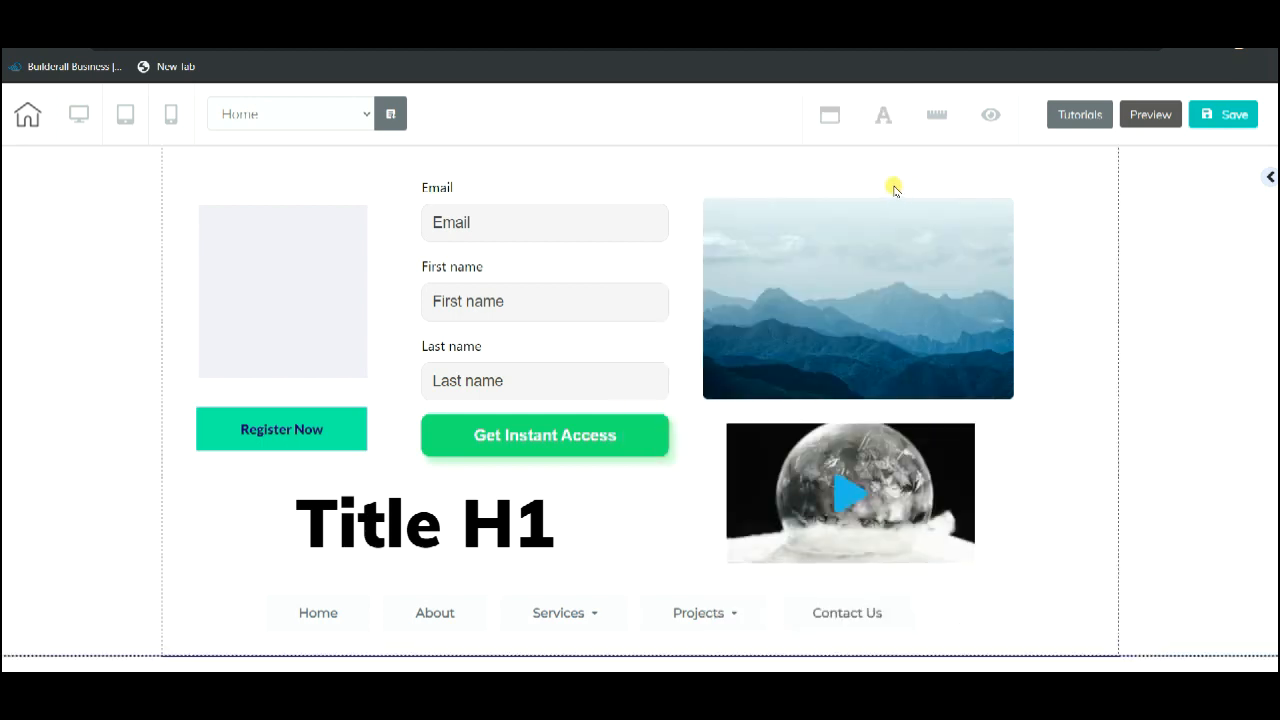
left_click(1270, 180)
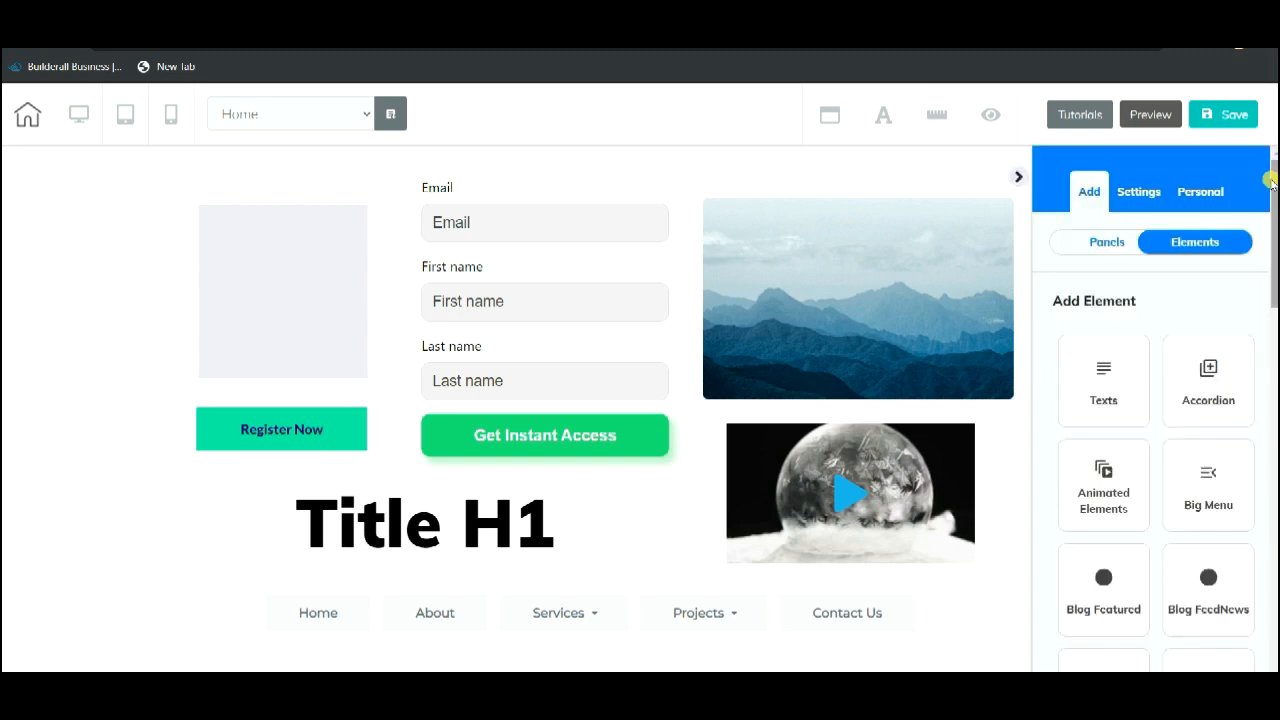
left_click(1018, 178)
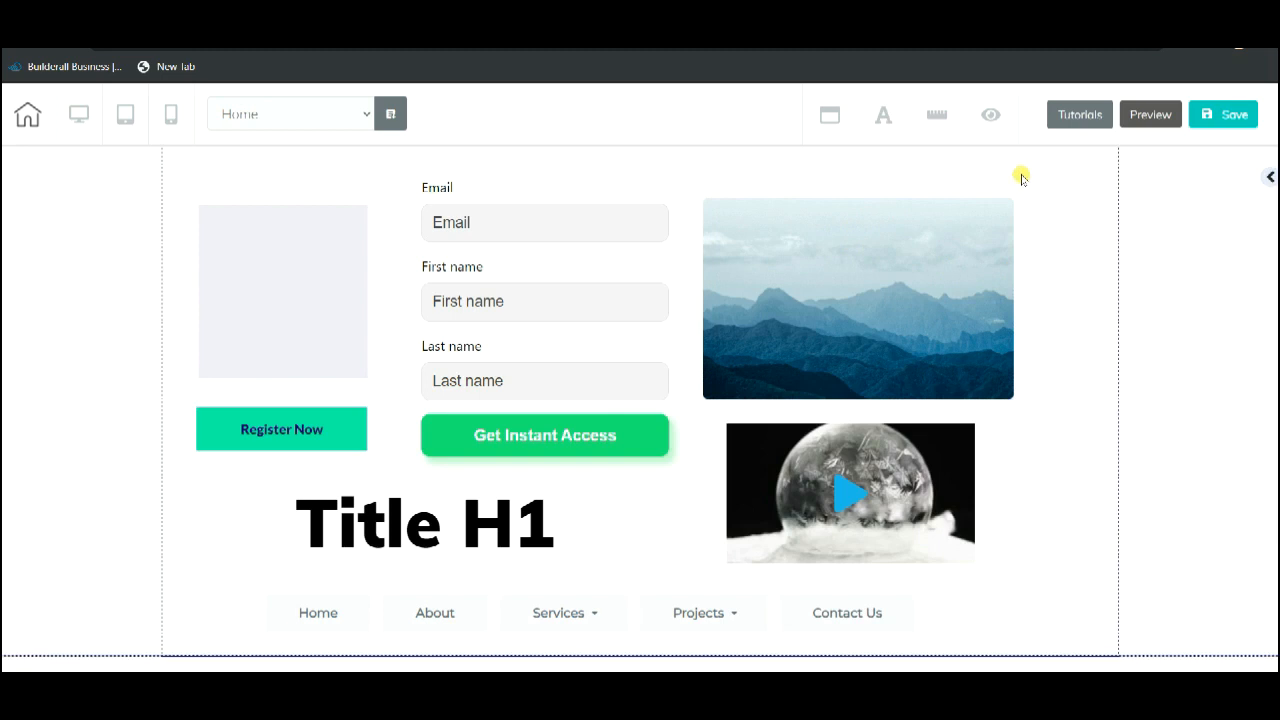
Step: Select the Title H1 text, open it for inline editing to examine the formatting tools, and leave editing
left_click(428, 512)
left_click_drag(353, 511, 369, 520)
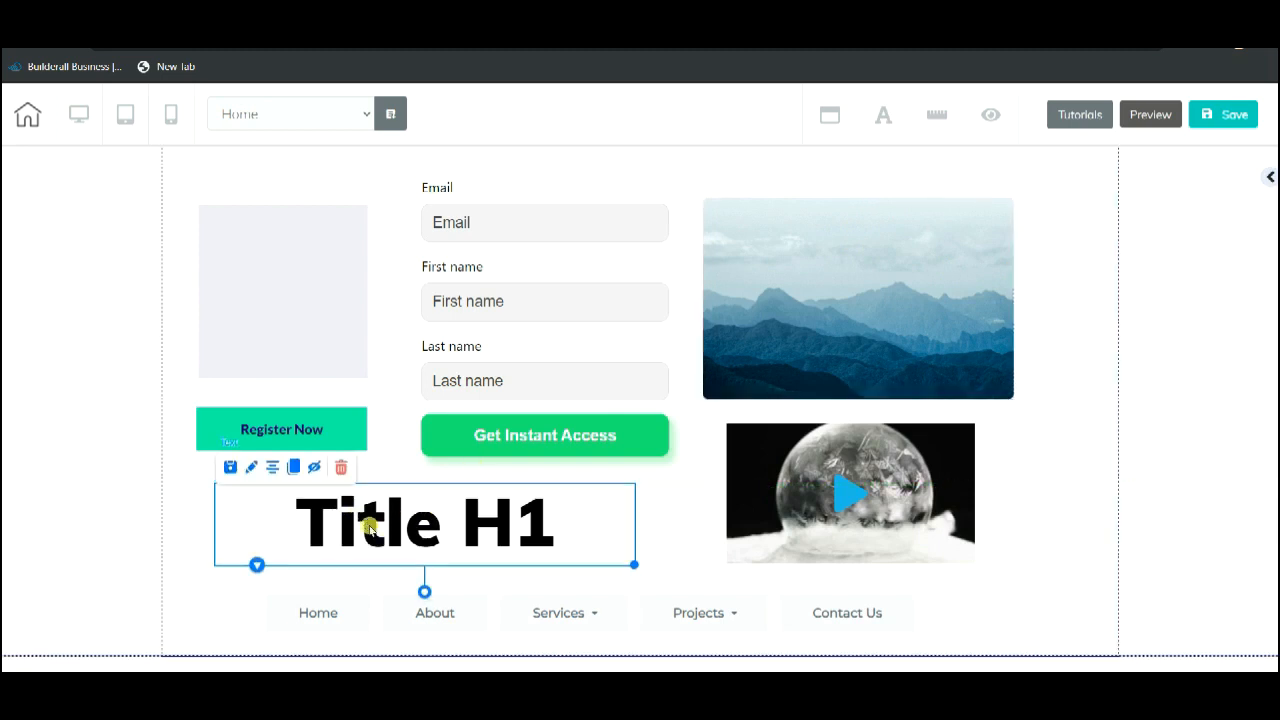
double_click(420, 523)
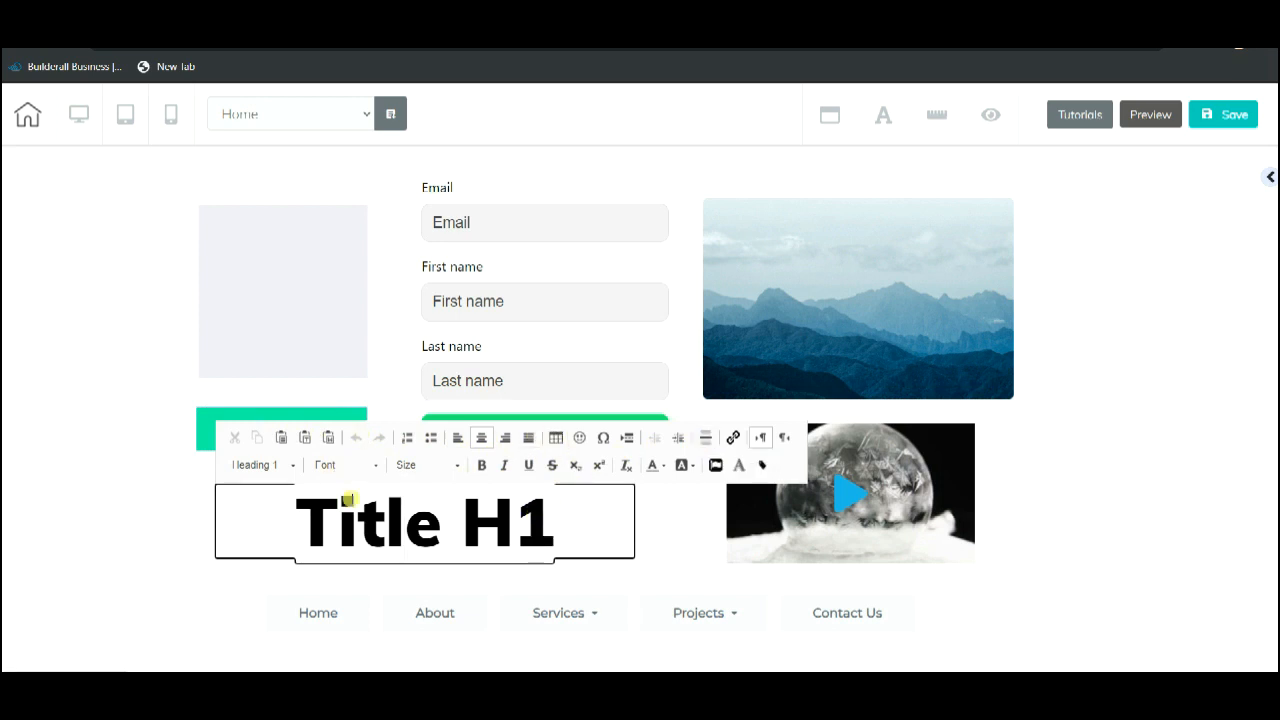
left_click(1040, 446)
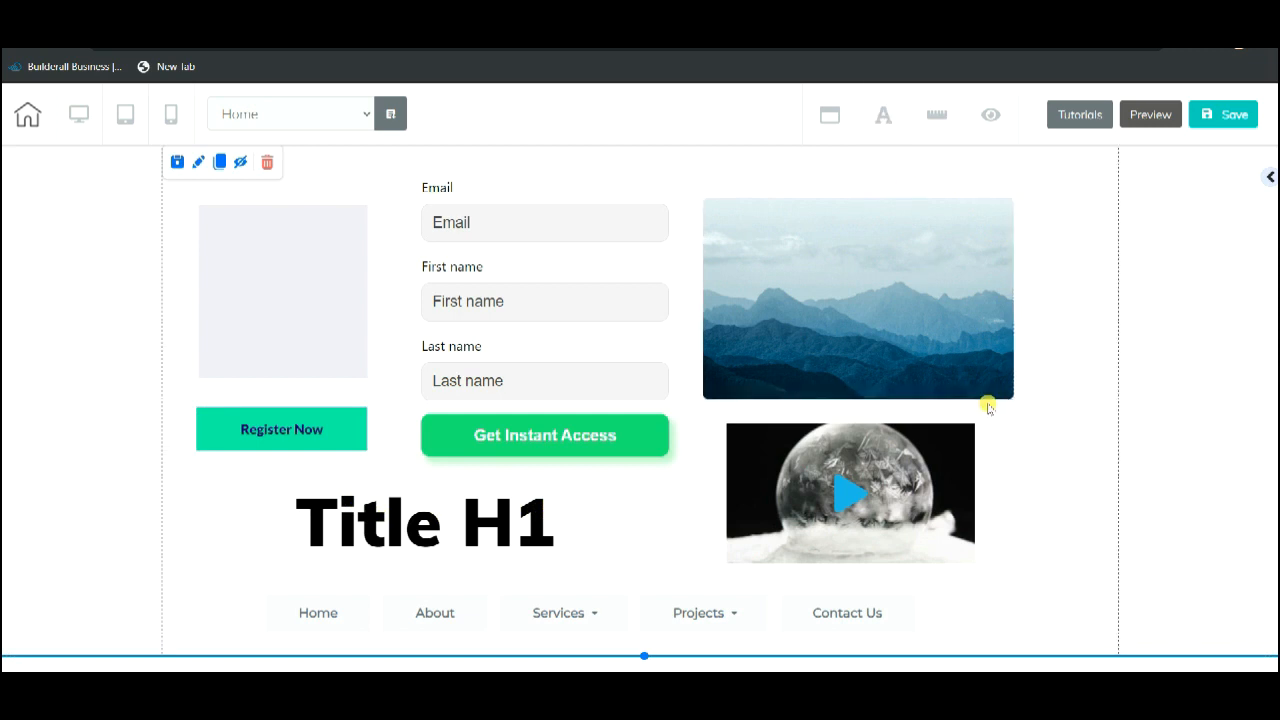
Step: Open the navigation menu's settings and preview the submenus under Services and Projects
mouse_move(558, 614)
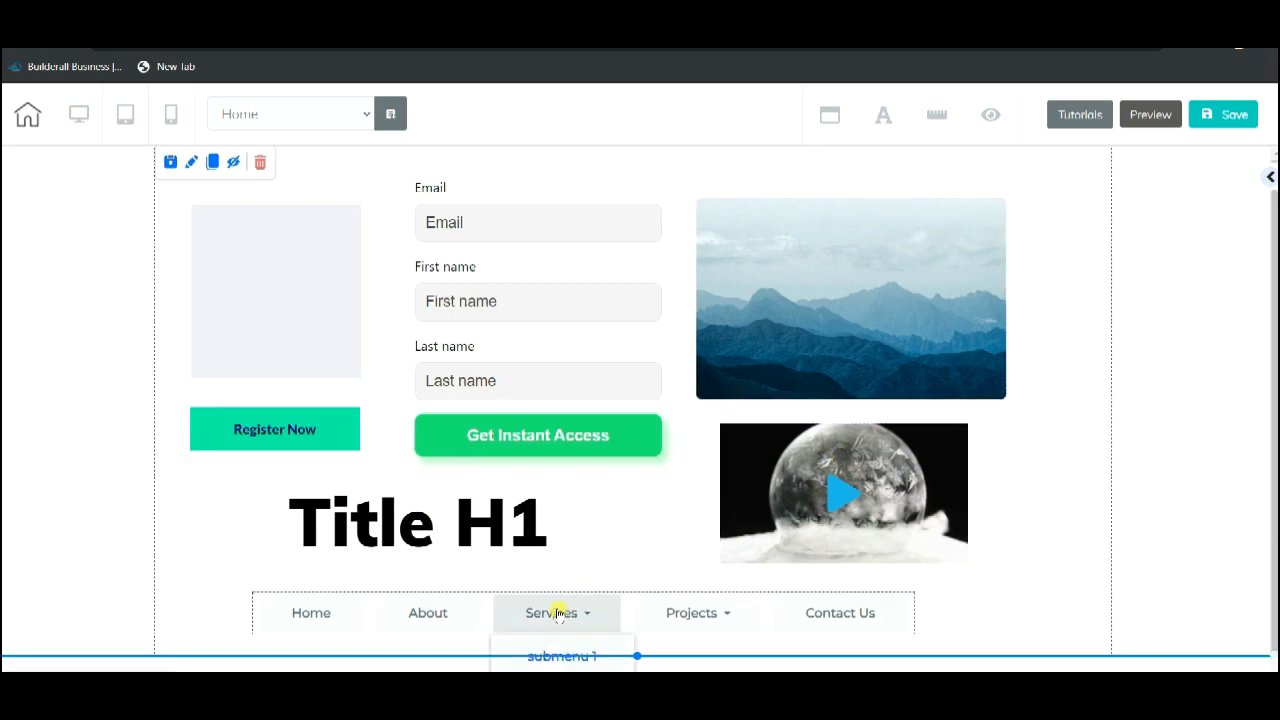
left_click(638, 605)
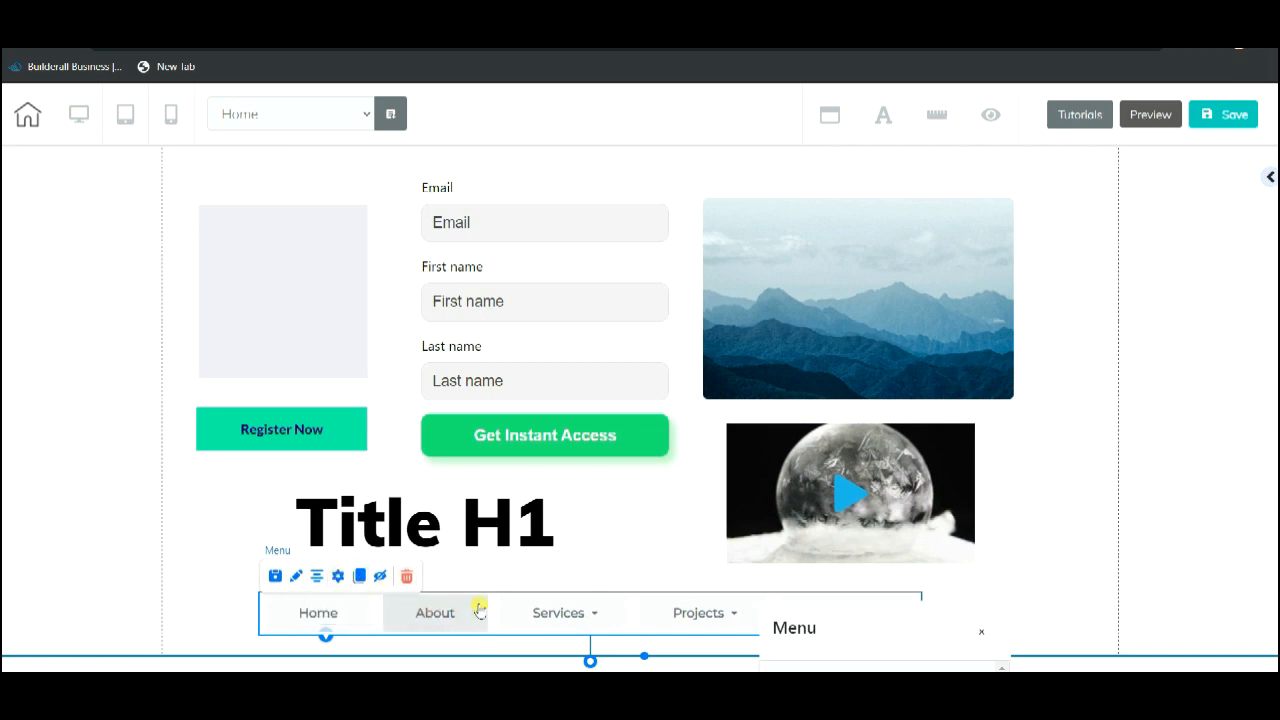
mouse_move(543, 621)
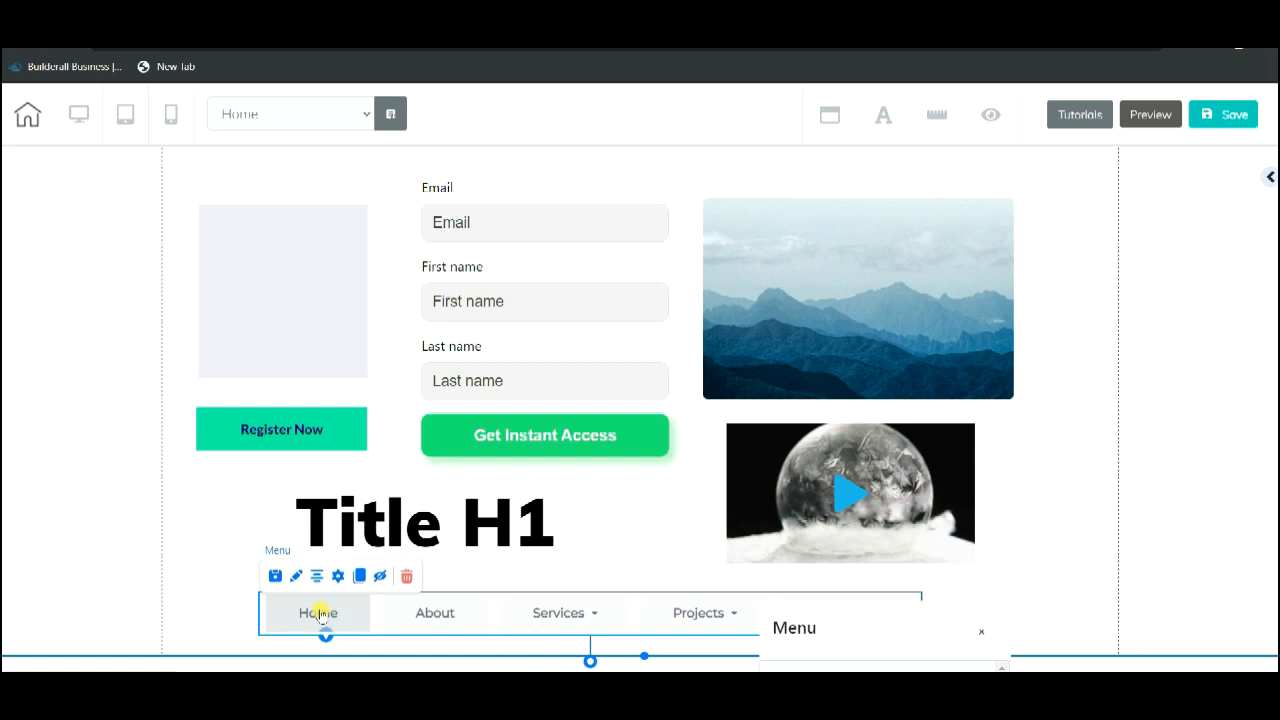
mouse_move(645, 620)
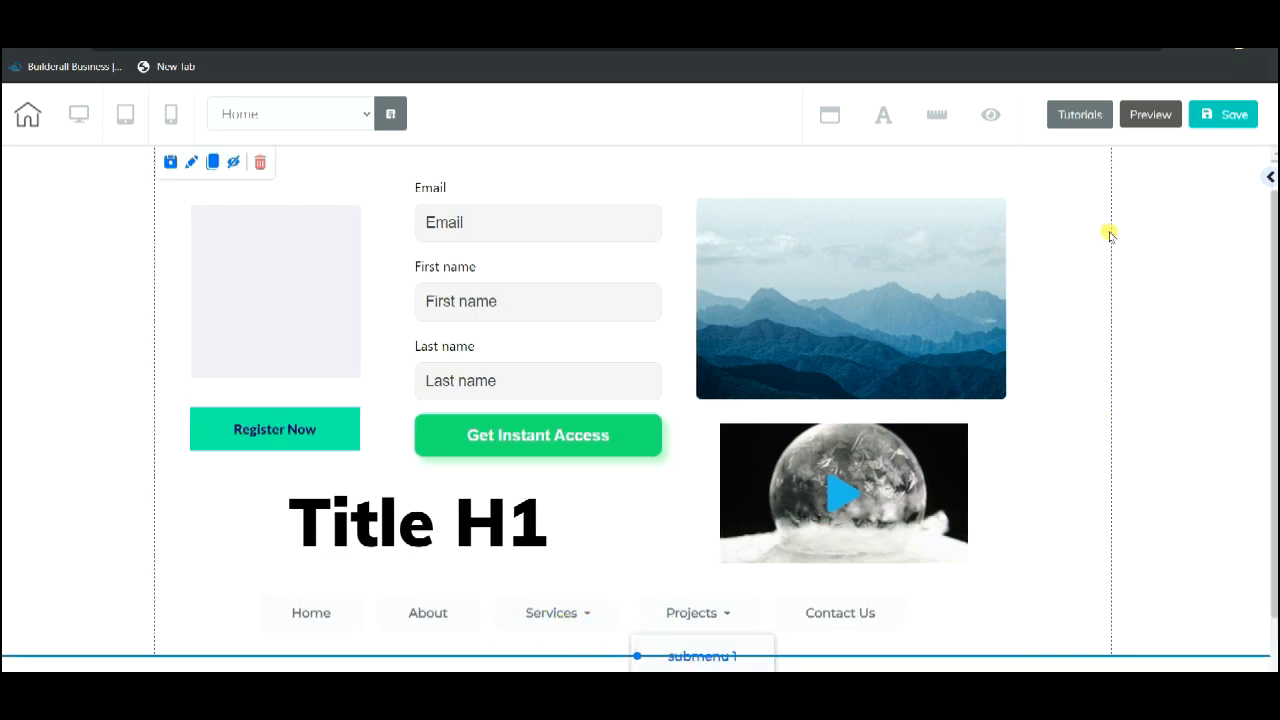
Step: View the surrounding panel's settings, close them, and select the navigation menu
left_click(855, 610)
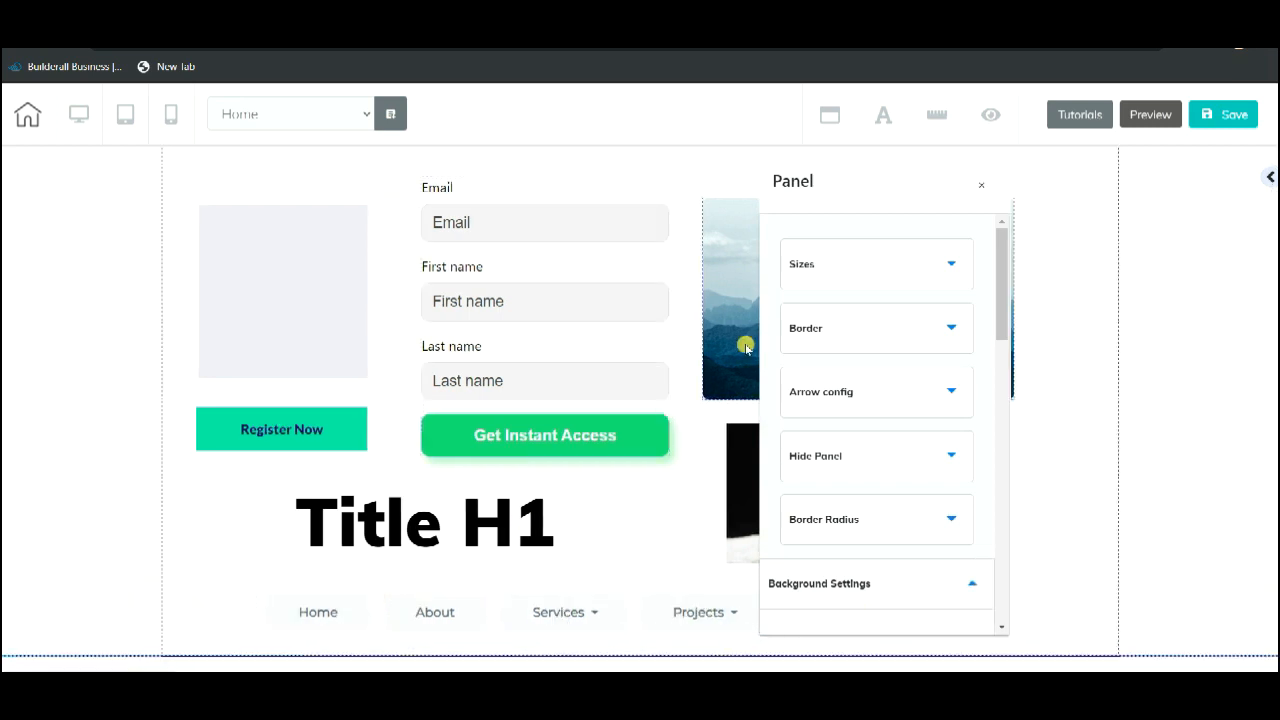
left_click(981, 186)
left_click(448, 616)
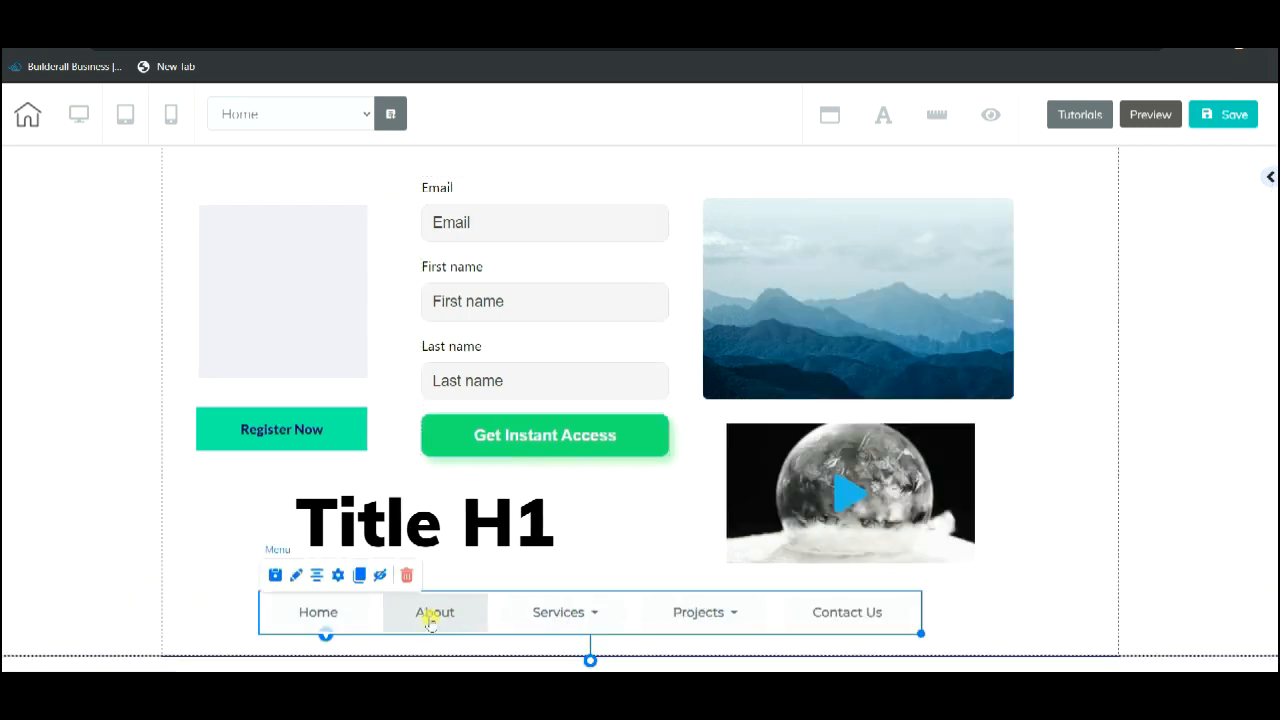
Step: Open the navigation menu's settings and look through the available categories, from General Settings to Advanced
left_click(296, 575)
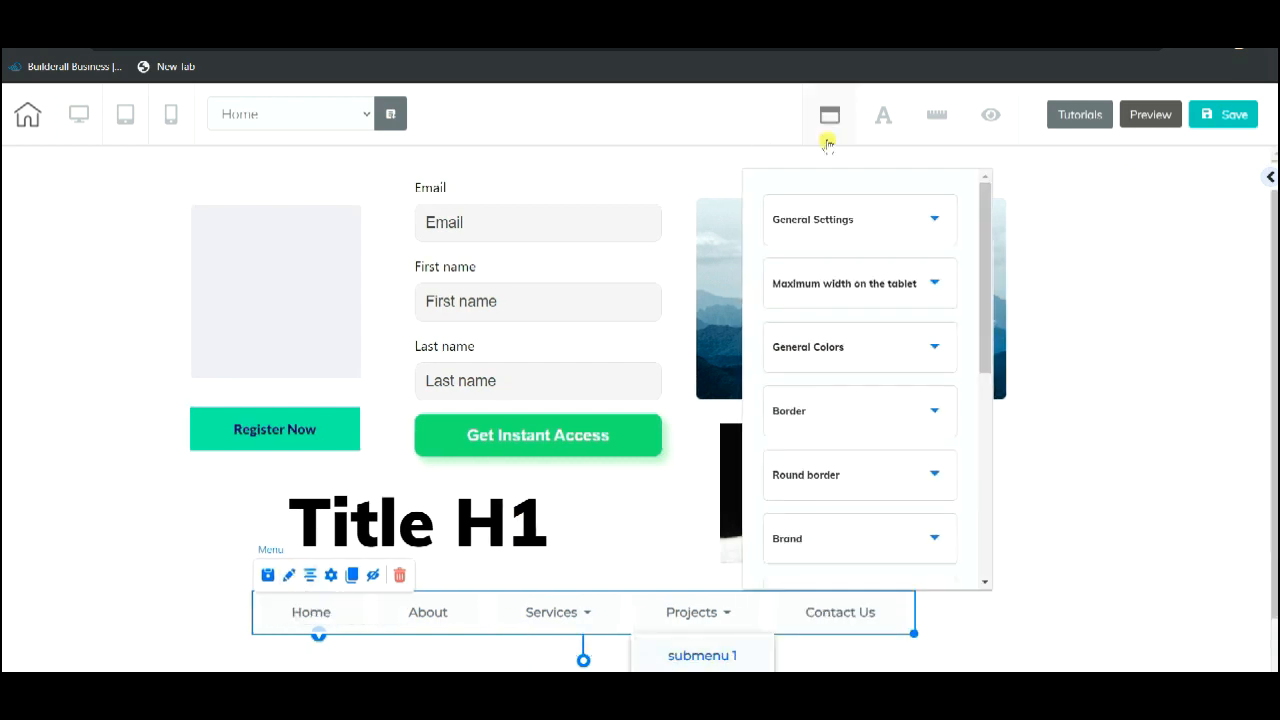
scroll(938, 350, "down", 5)
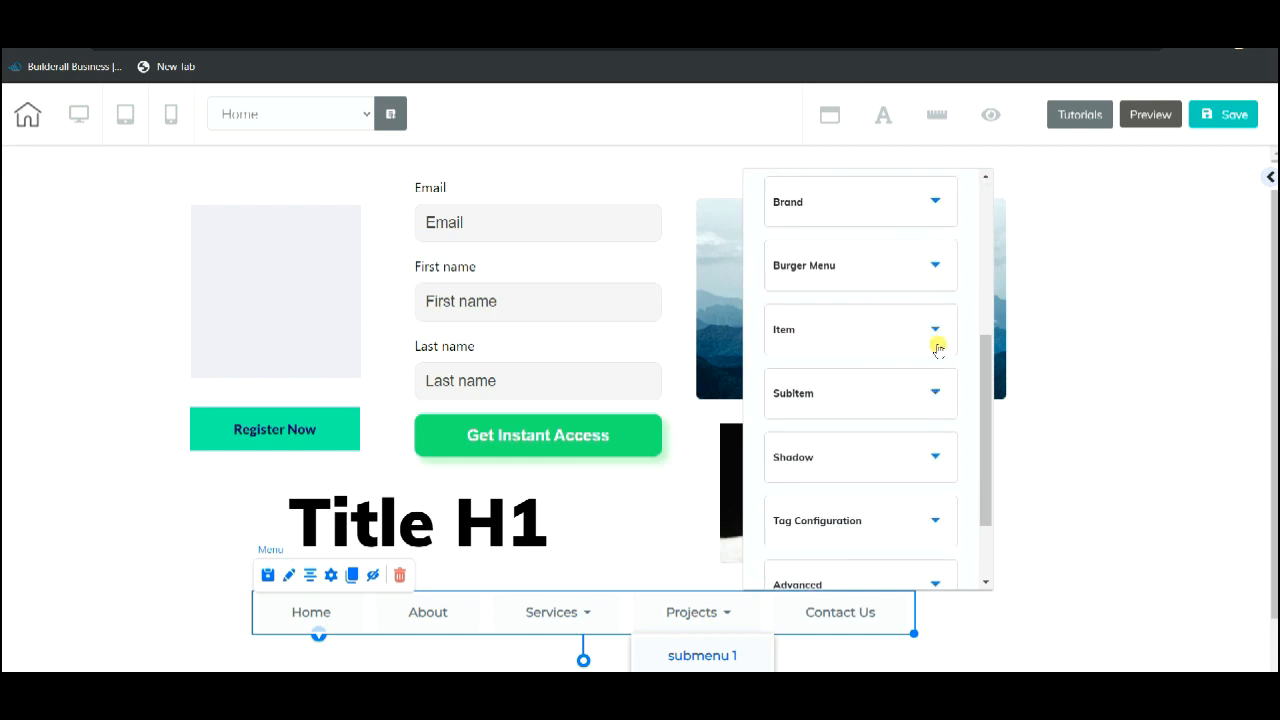
scroll(937, 345, "up", 3)
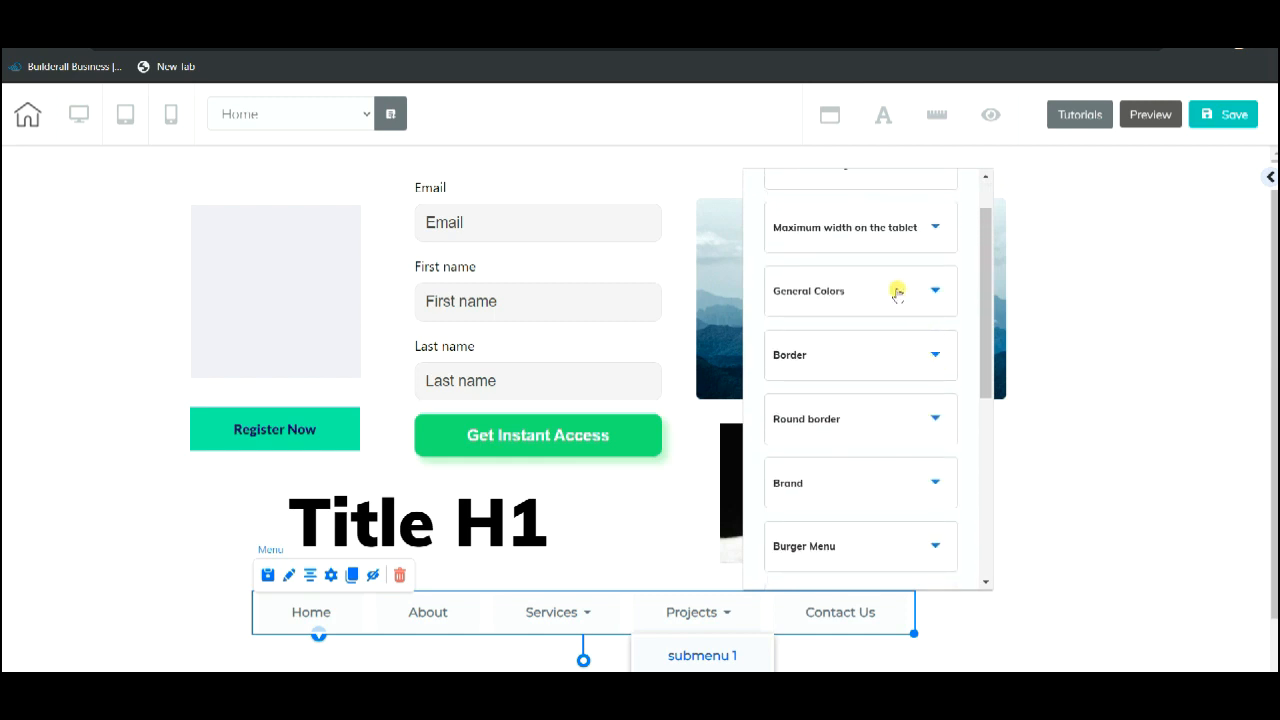
scroll(920, 333, "up", 1)
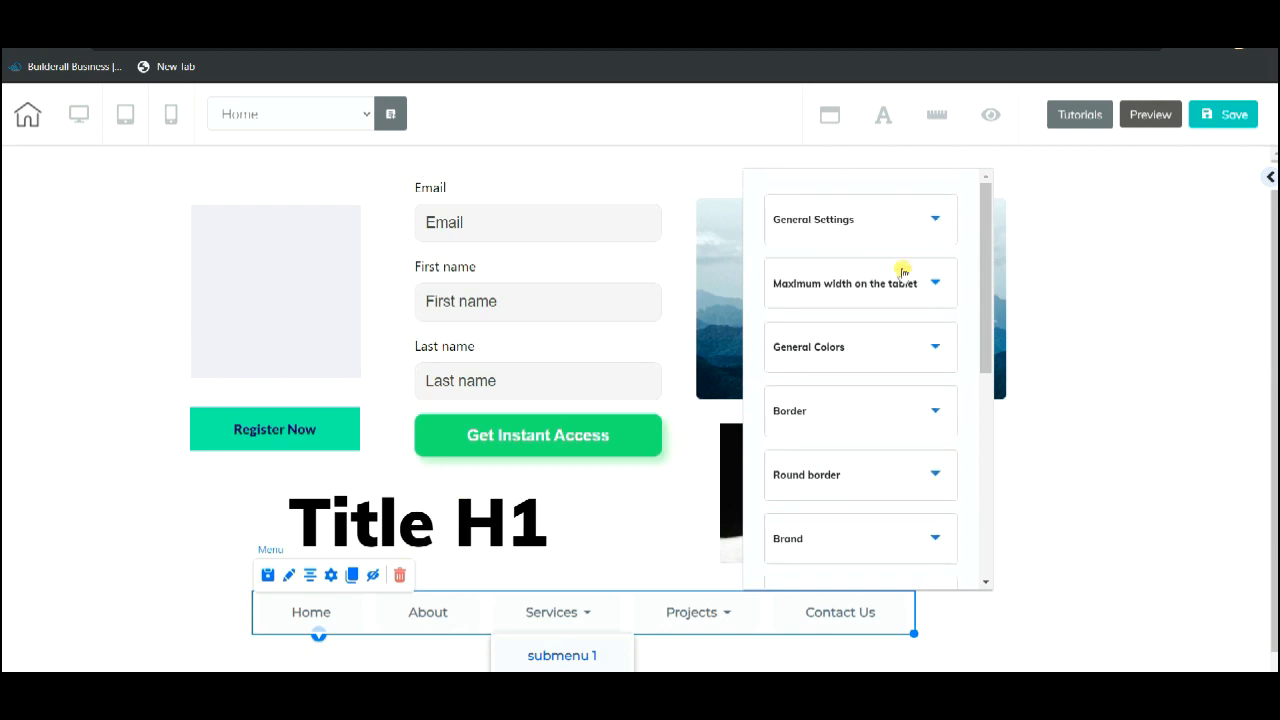
scroll(880, 225, "down", 3)
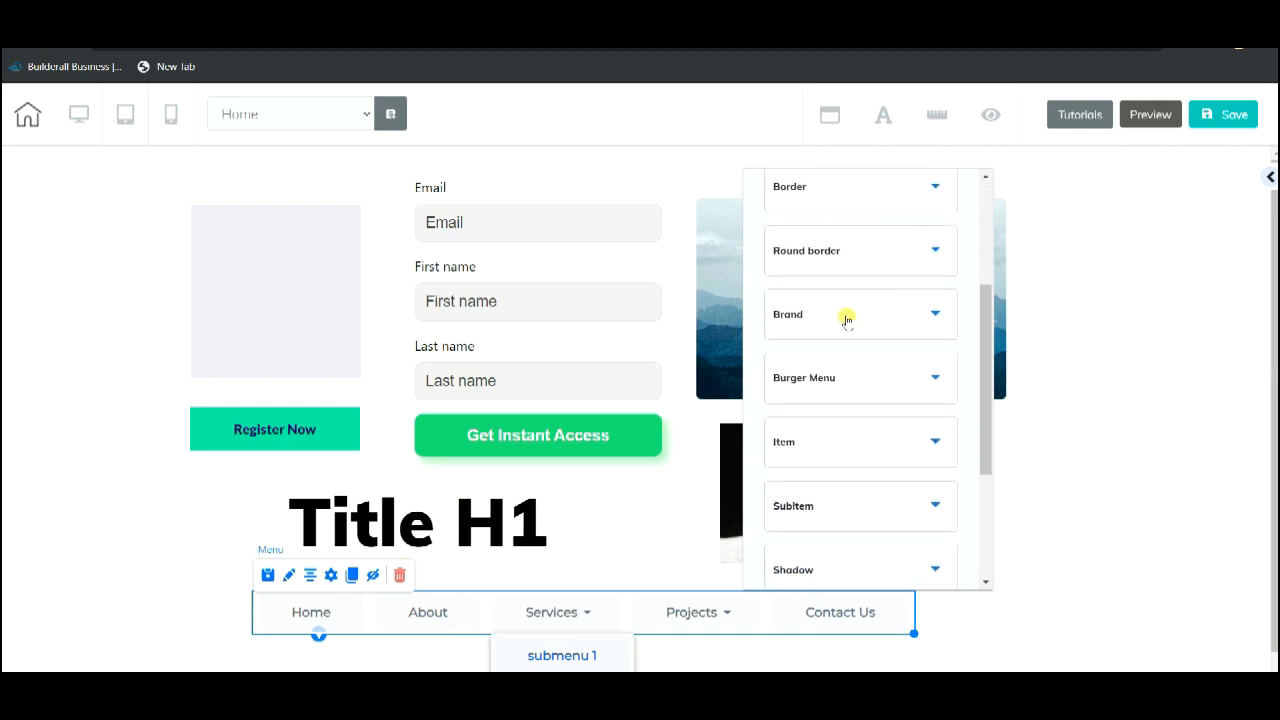
Step: Expand the Brand section to examine its image, position and size options, collapse it, and close the navigation menu's settings
left_click(848, 315)
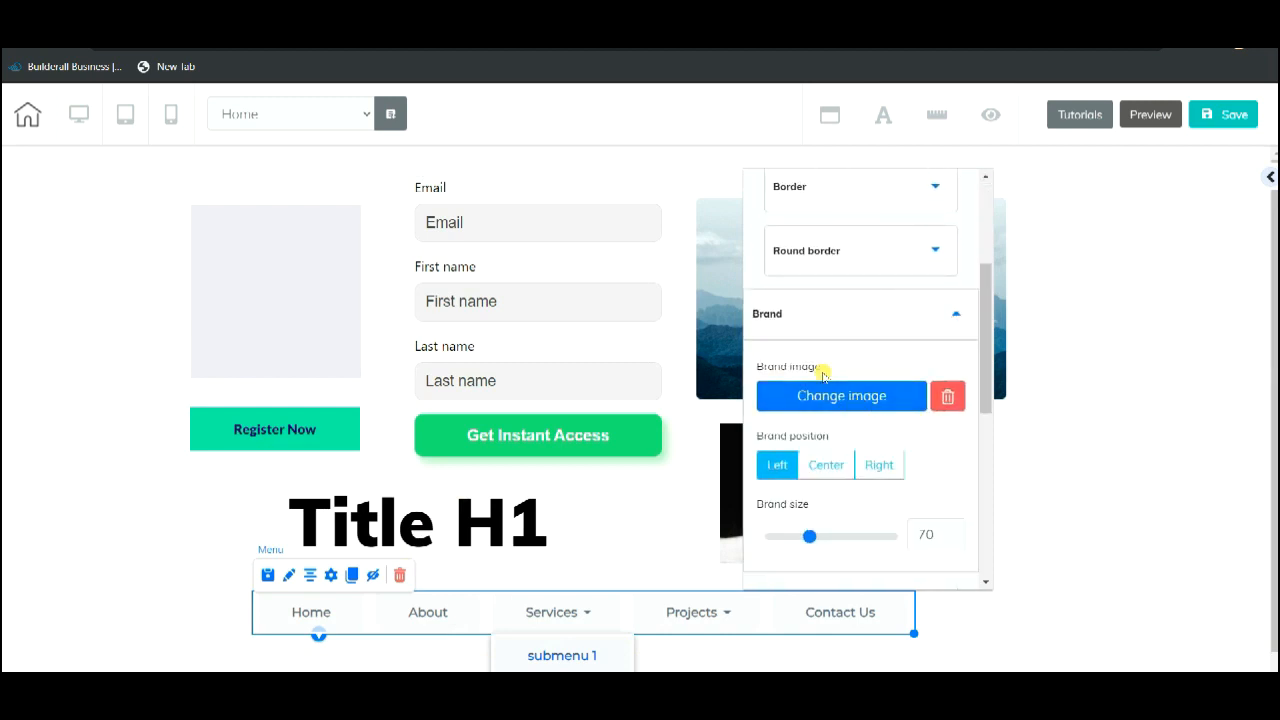
left_click(807, 313)
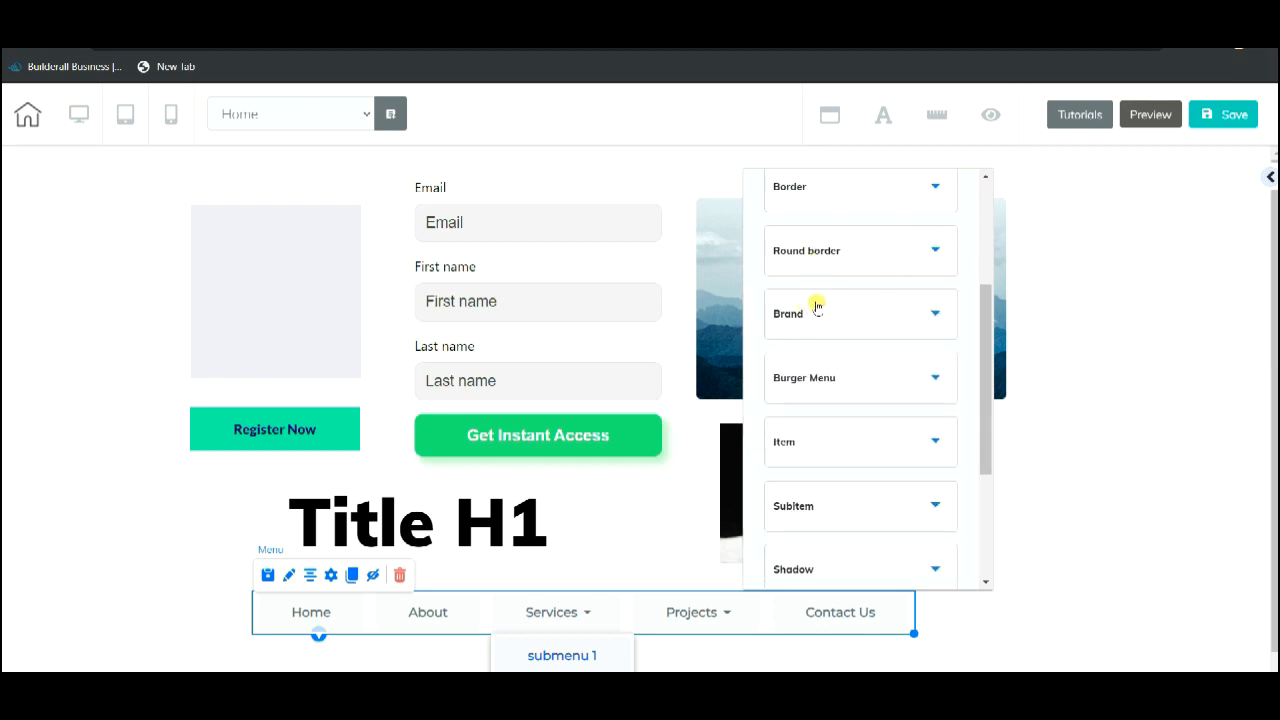
scroll(838, 318, "down", 1)
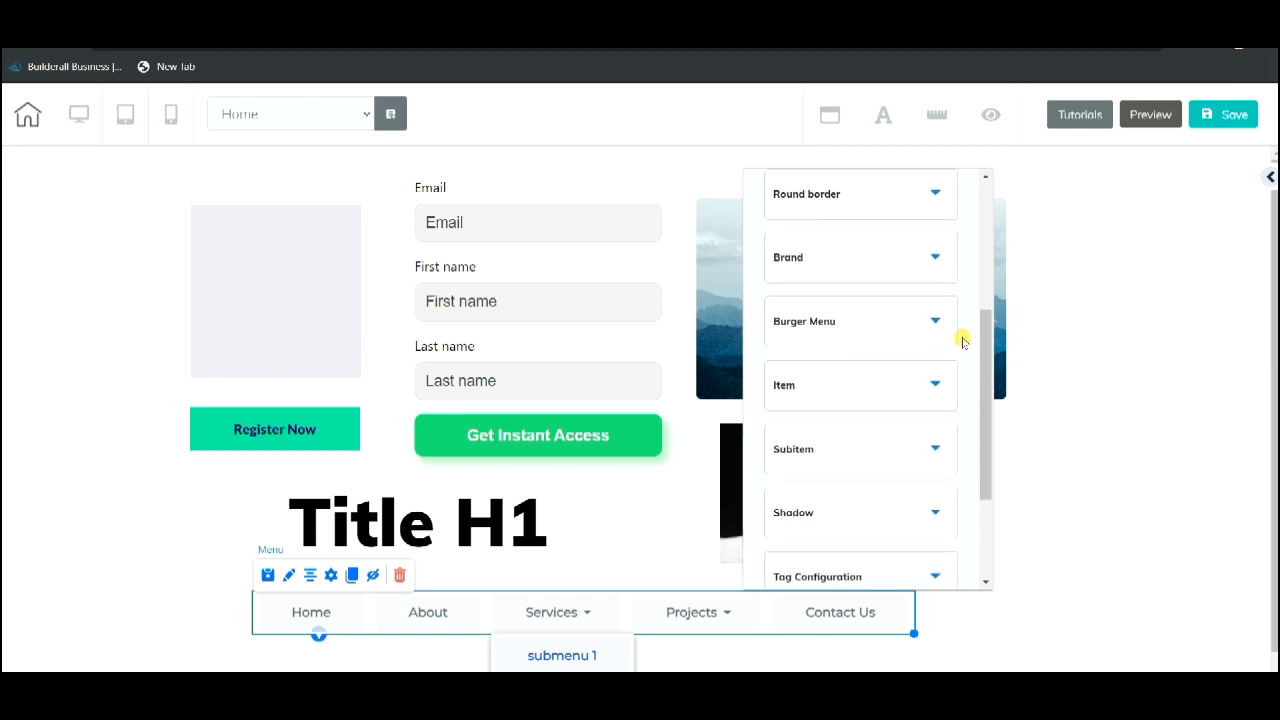
left_click(1104, 318)
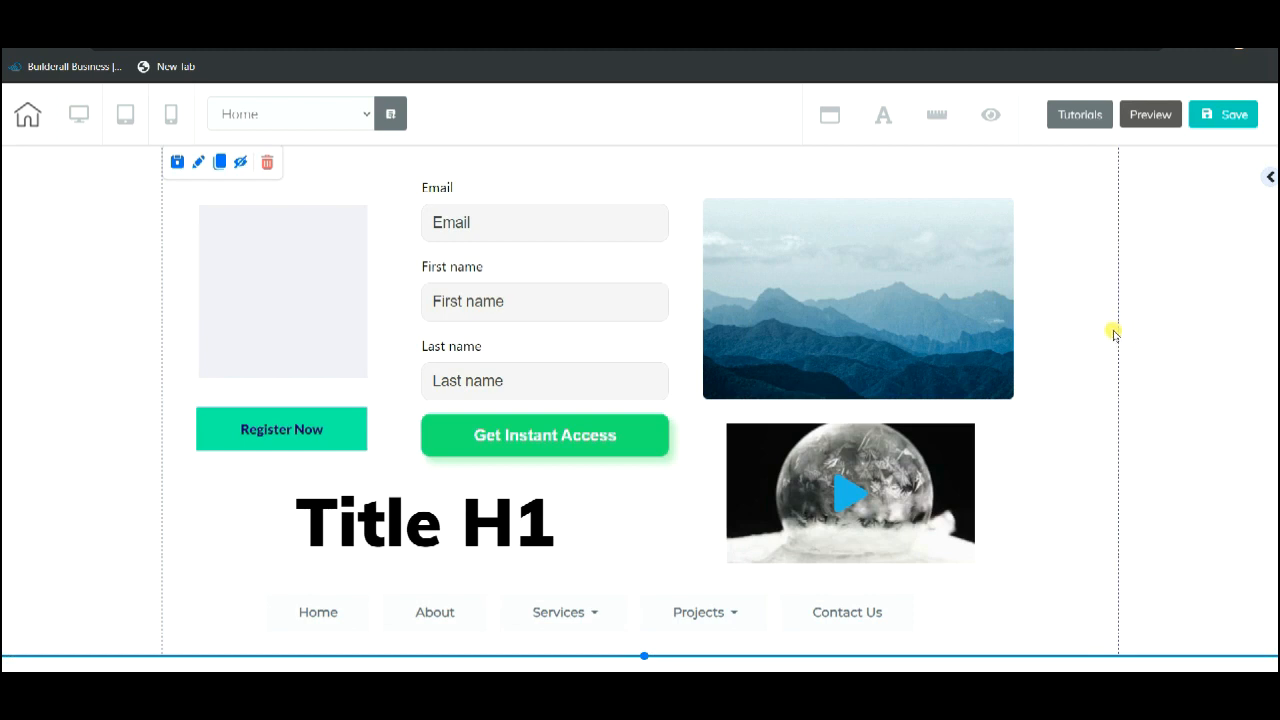